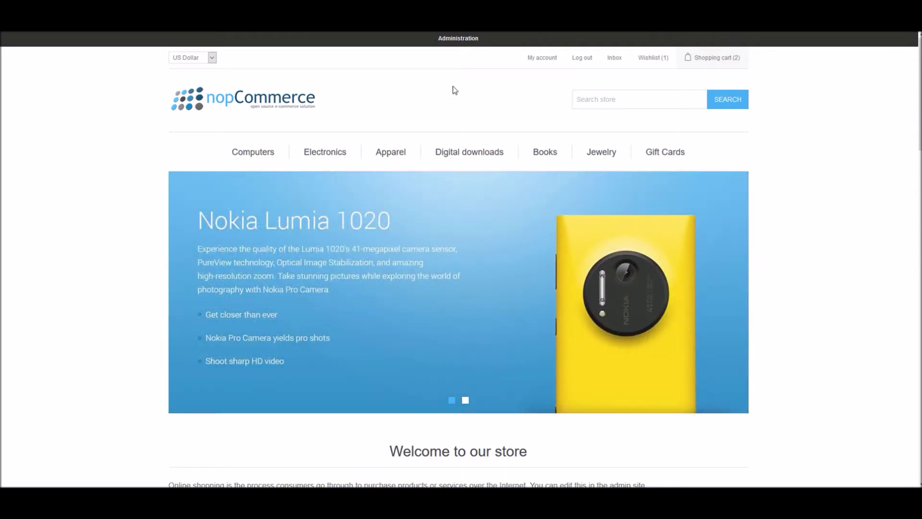
Step: Switch to the admin area, open Catalog > Products, and start a new product
right_click(454, 42)
click(468, 46)
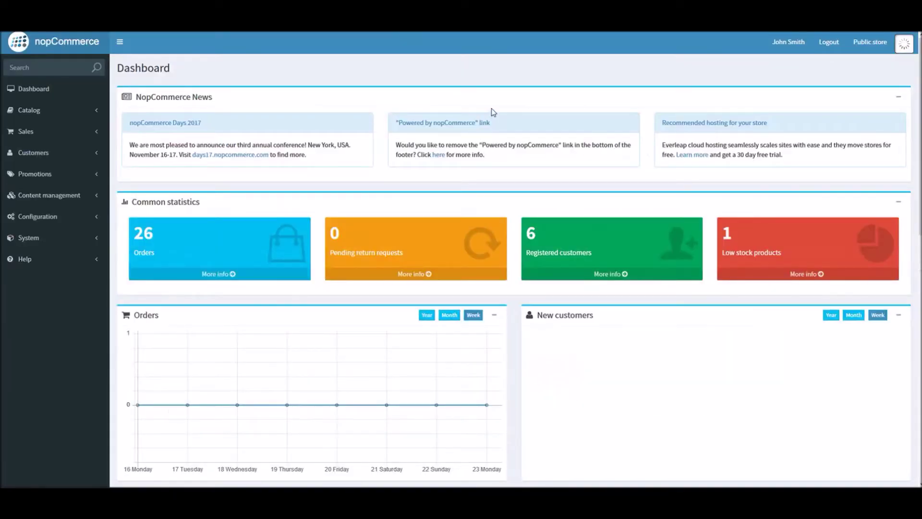
click(44, 110)
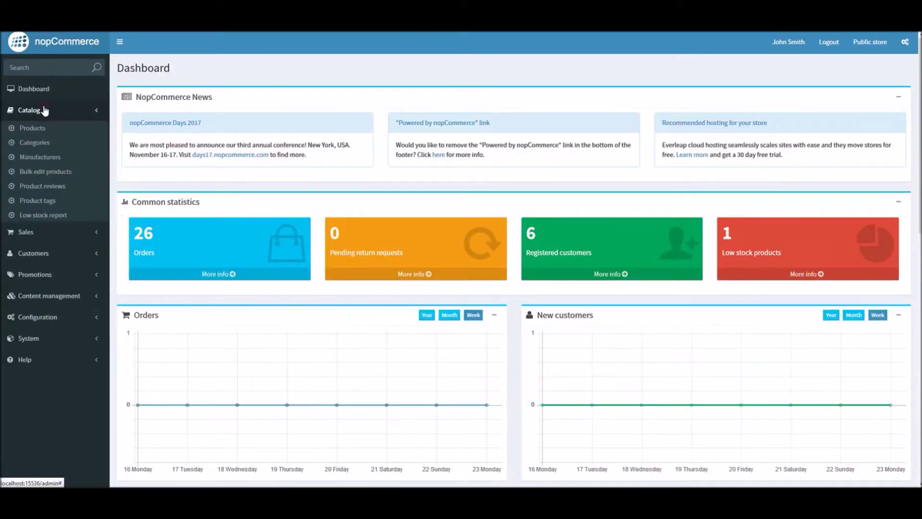
click(32, 129)
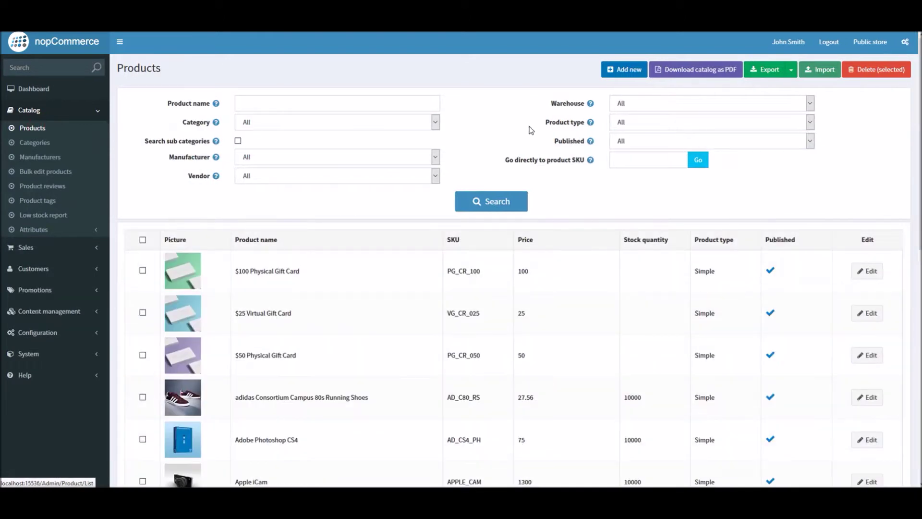
click(631, 74)
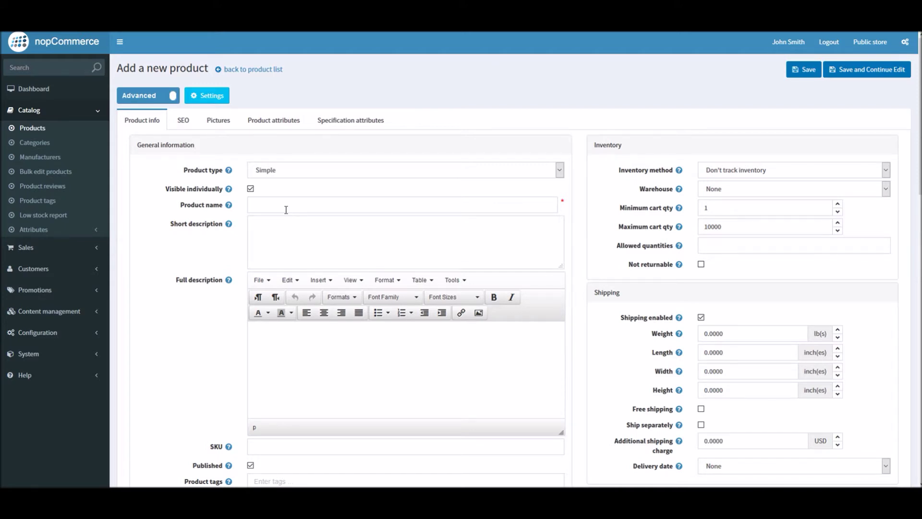
click(285, 210)
text(My)
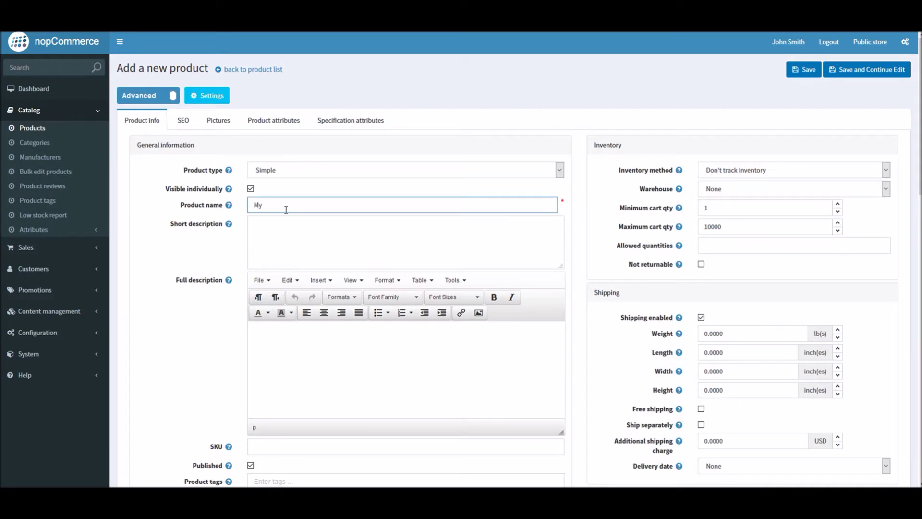
Step: Enter product name 'Cell Phones' and short description 'Select from the list', then save
key(ctrl+a)
text(Cwi)
click(295, 240)
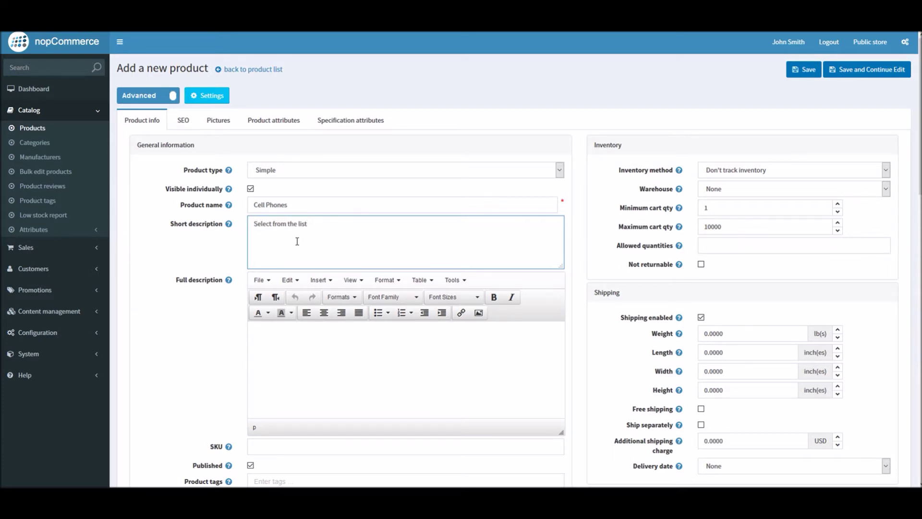
scroll(920, 141, down, 1)
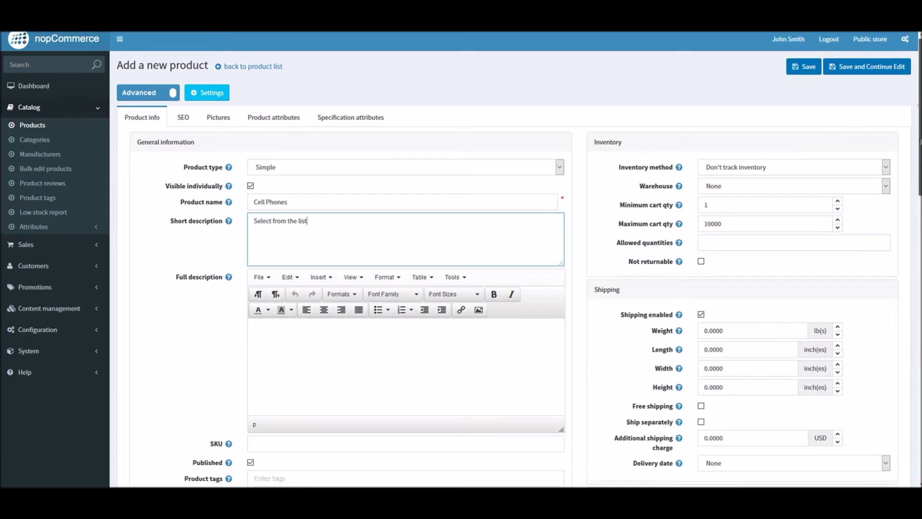
scroll(879, 310, down, 10)
scroll(879, 309, down, 5)
scroll(870, 347, down, 3)
scroll(386, 326, up, 20)
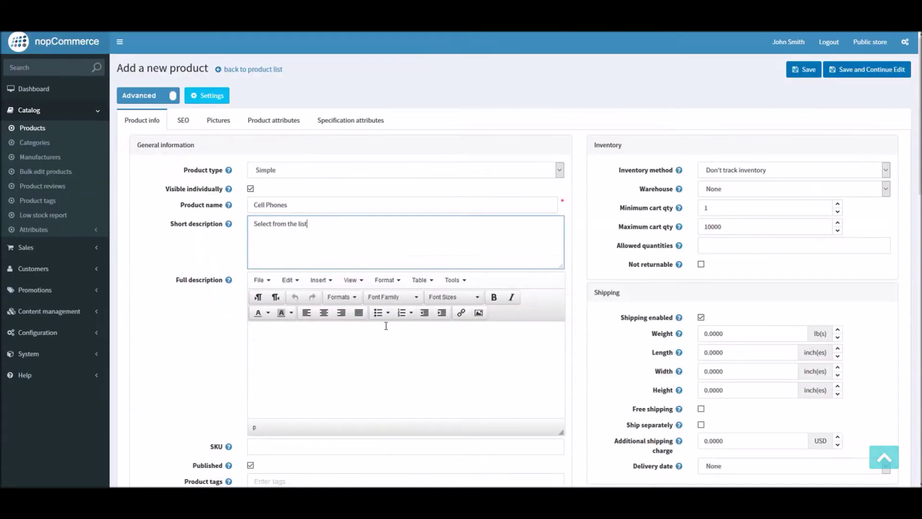
scroll(887, 245, down, 1)
scroll(886, 246, down, 5)
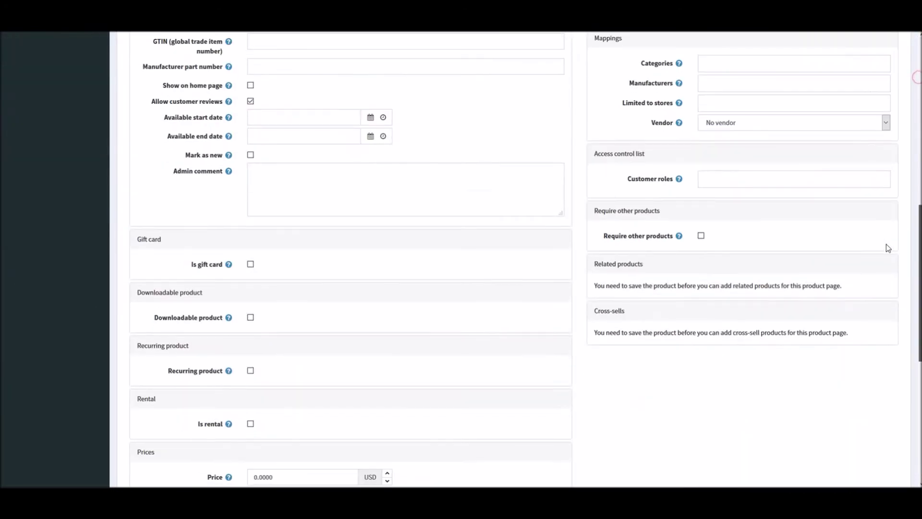
scroll(886, 247, down, 3)
scroll(876, 314, up, 10)
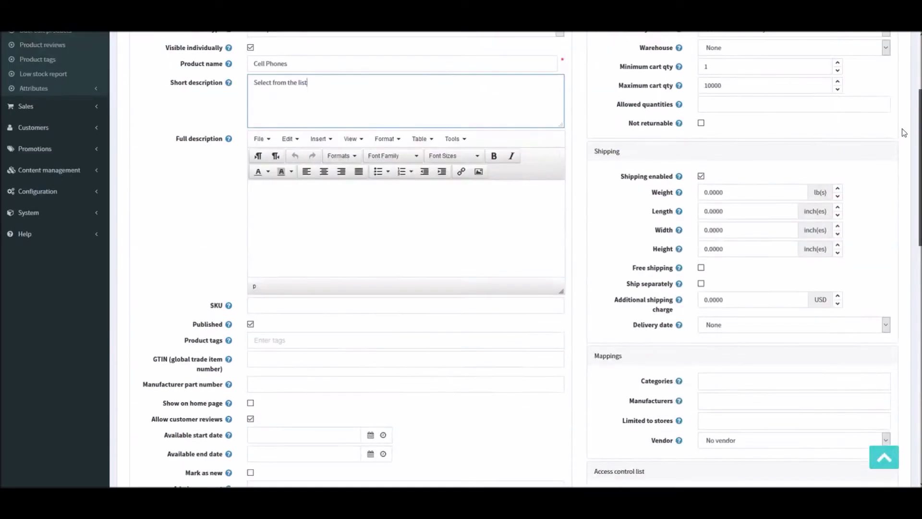
scroll(876, 314, up, 2)
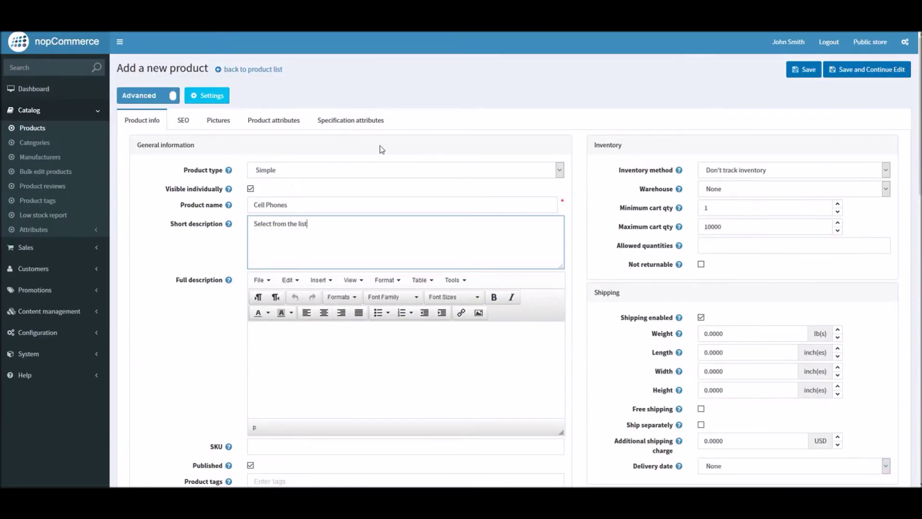
click(878, 77)
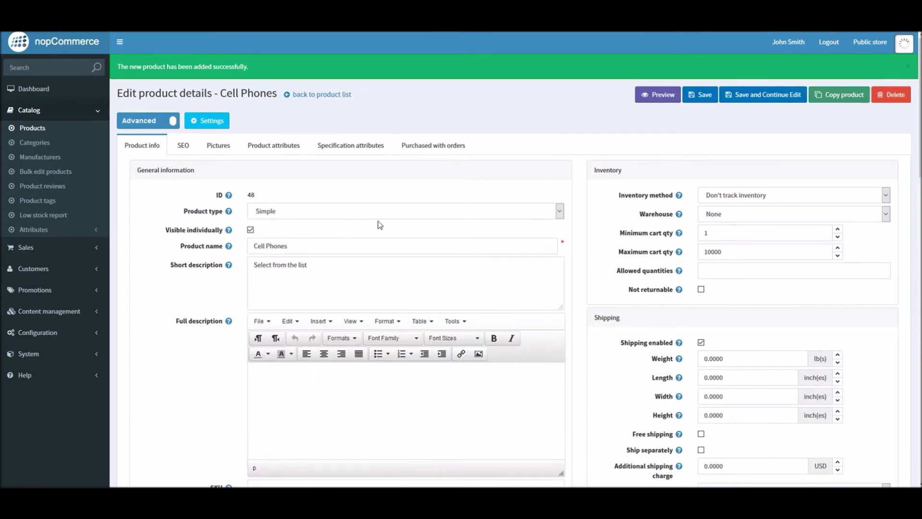
Step: Upload the electronics image as the product picture and save the product
click(212, 153)
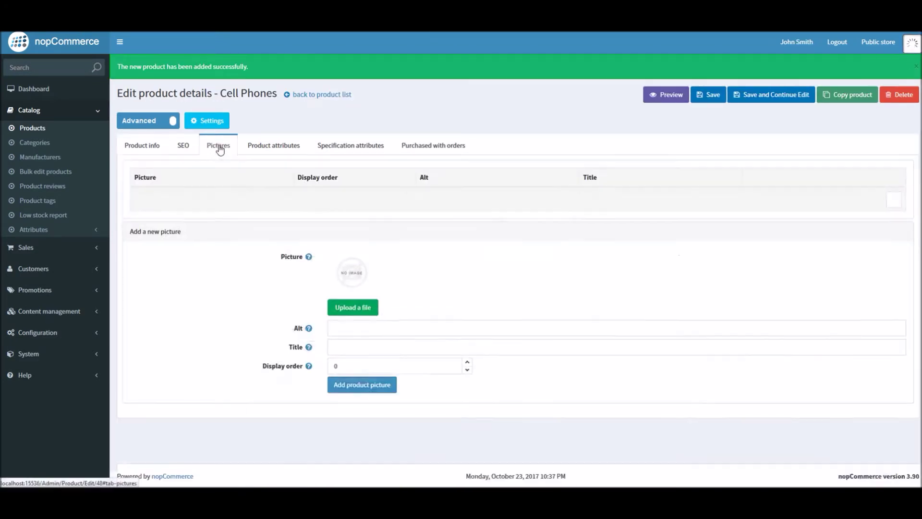
click(362, 314)
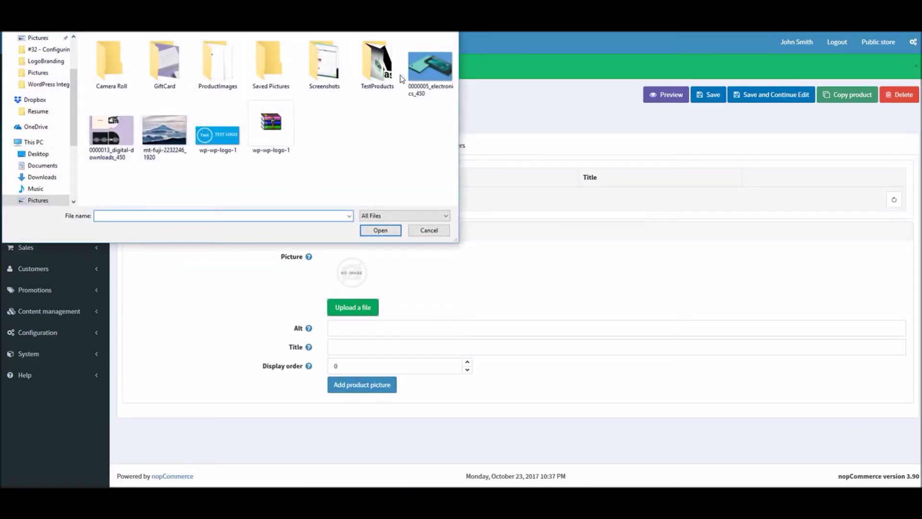
click(425, 79)
double_click(425, 80)
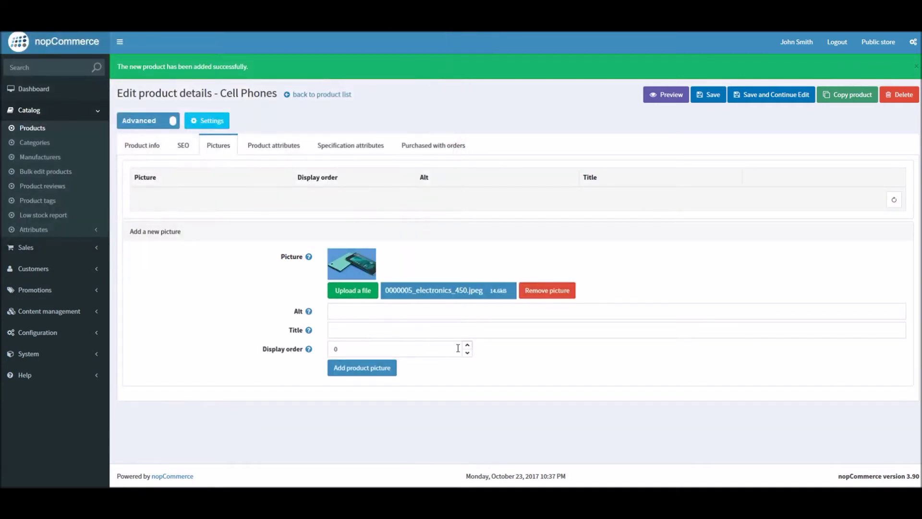
text(1)
click(360, 369)
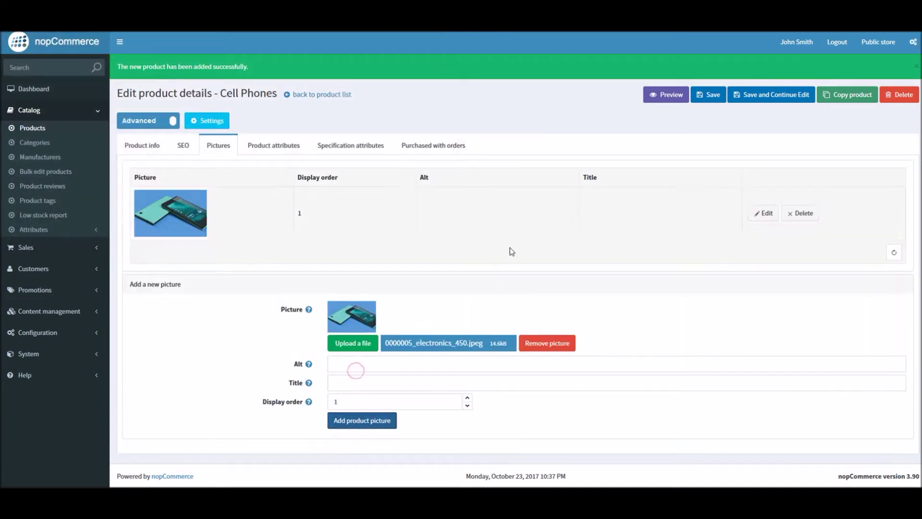
click(750, 96)
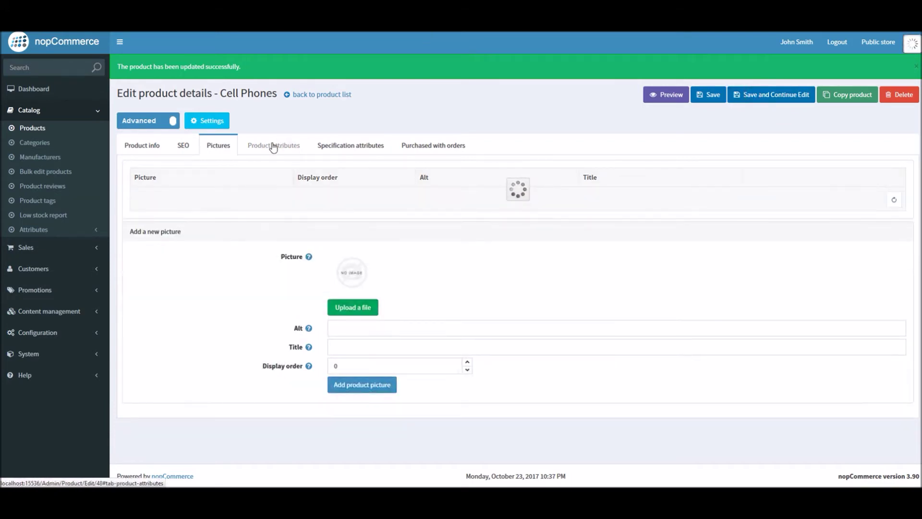
click(272, 147)
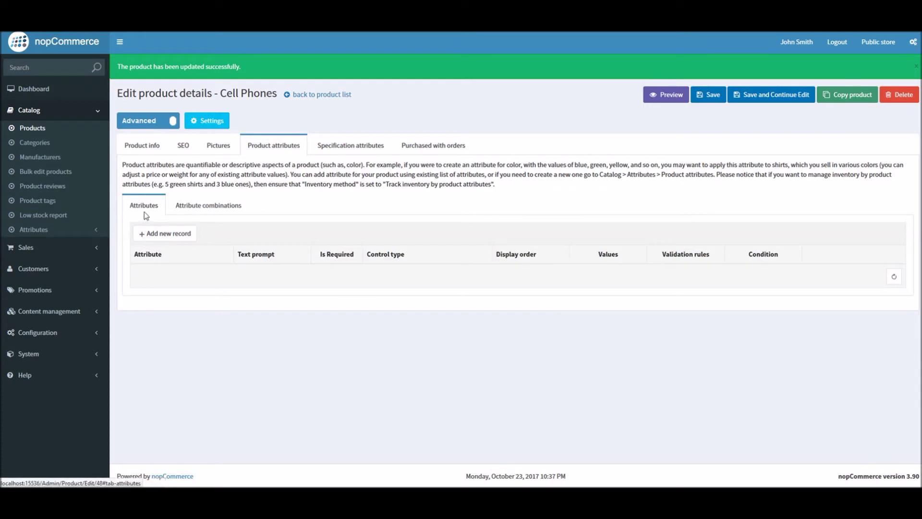
Step: Add a required Custom Text checkbox attribute, prompt 'Please make your selection', display order 1
click(171, 238)
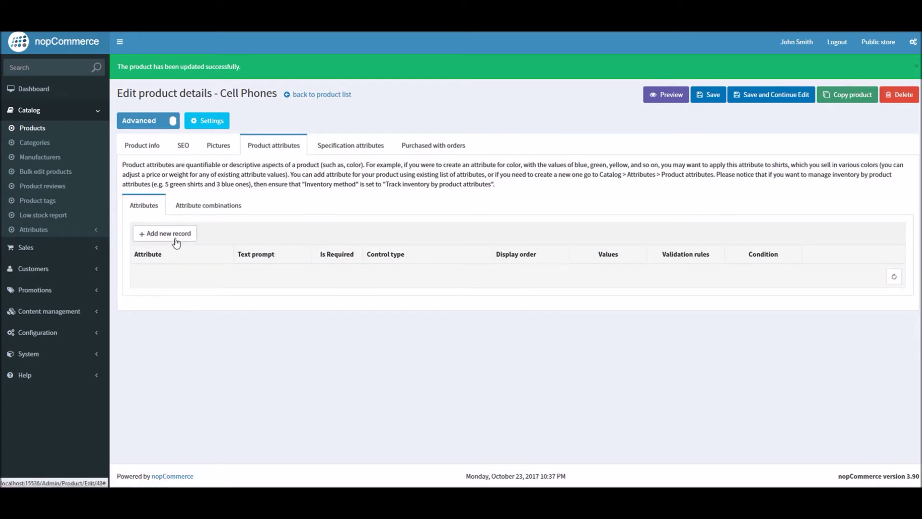
click(213, 275)
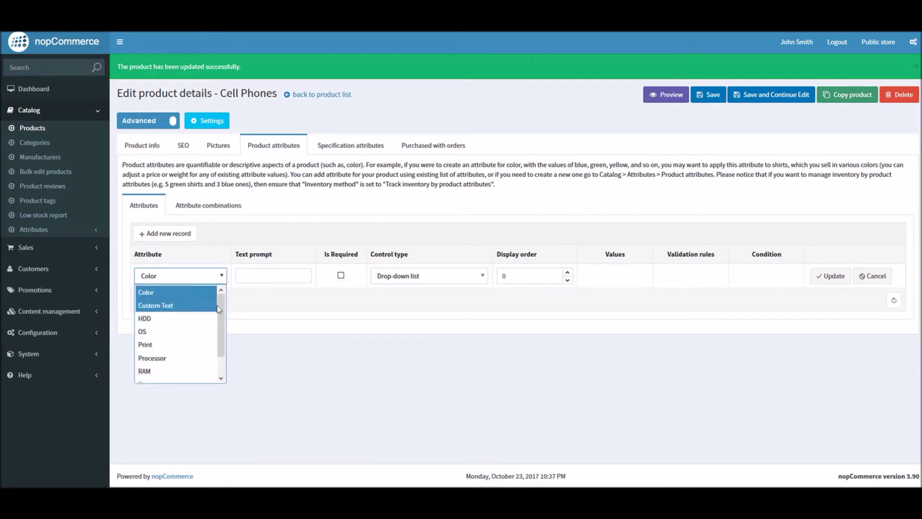
mouse_move(220, 311)
mouse_down()
mouse_move(223, 323)
mouse_move(223, 292)
mouse_up()
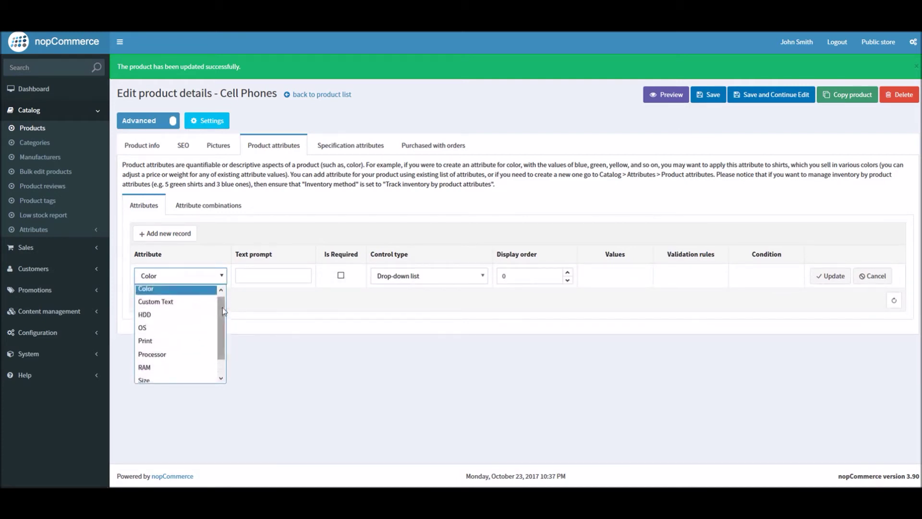
click(161, 299)
click(278, 276)
text(Please make your sele)
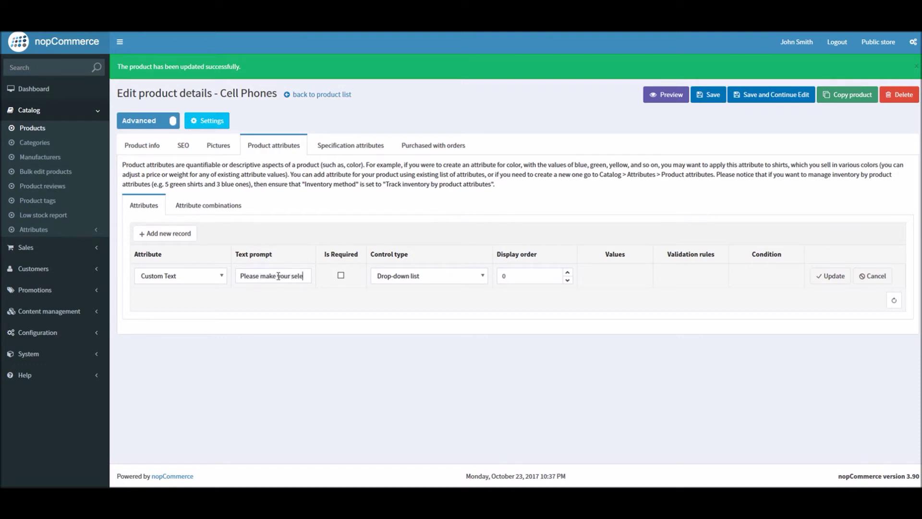
text(ction)
click(341, 275)
click(432, 280)
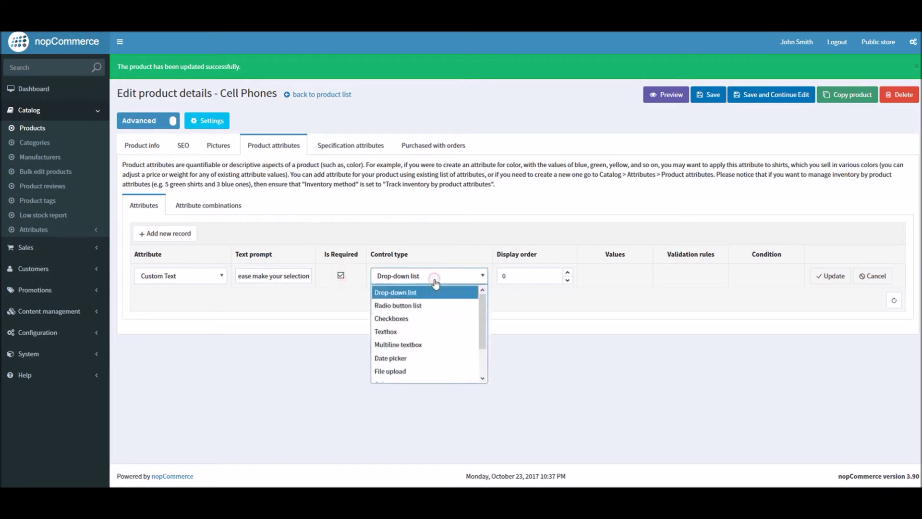
click(414, 318)
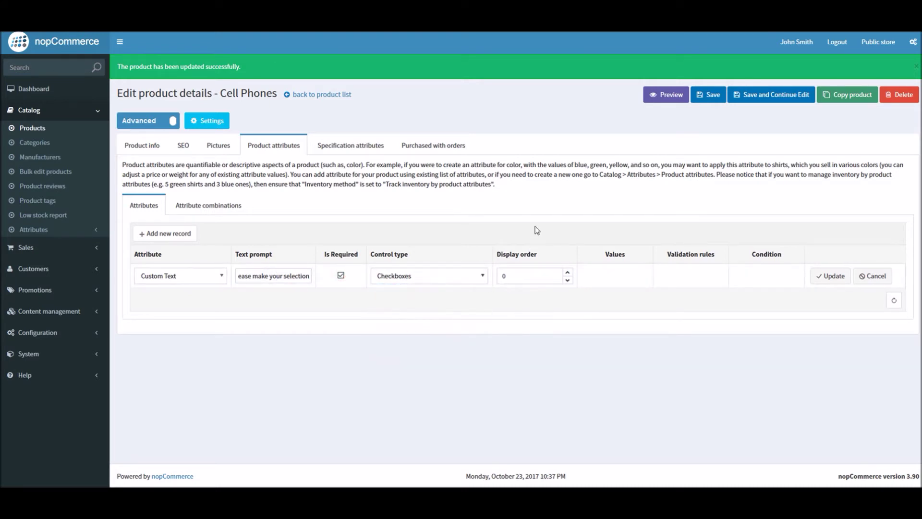
click(568, 272)
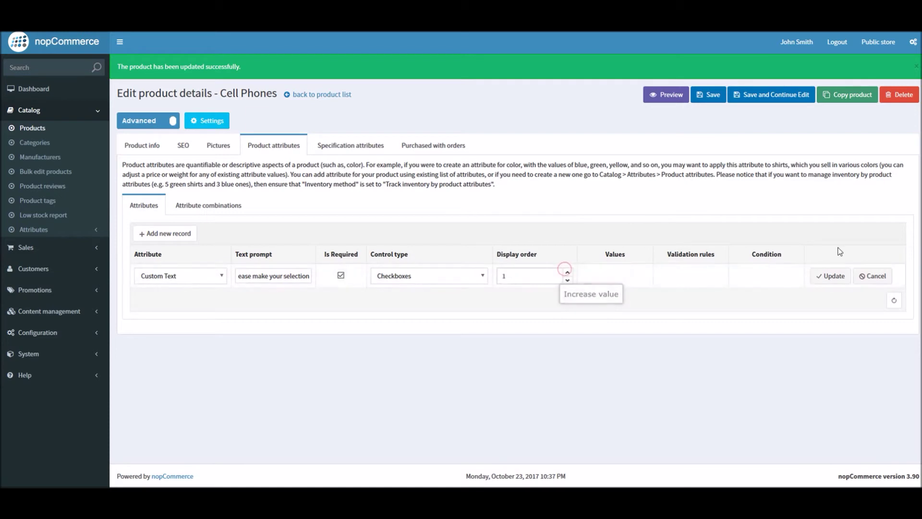
click(832, 277)
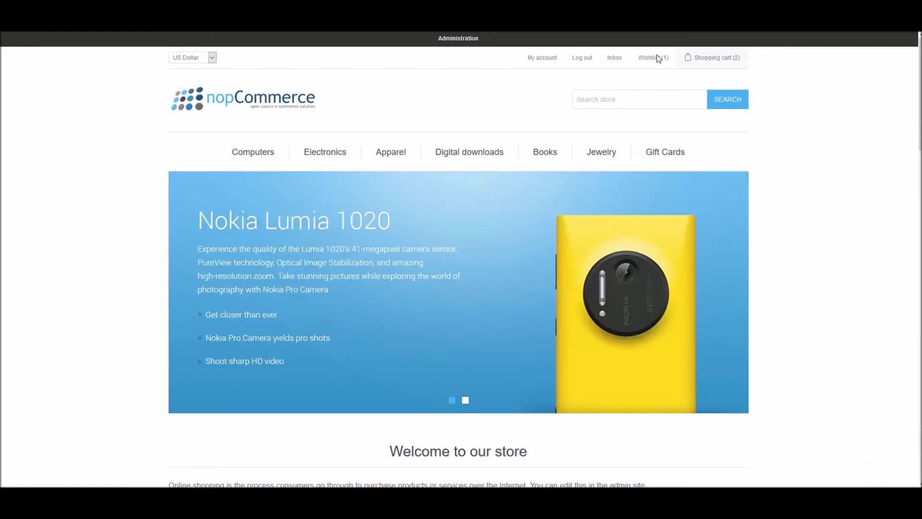
Step: Search the store for 'Cell' and review the Cell Phones page's selection prompt
click(586, 100)
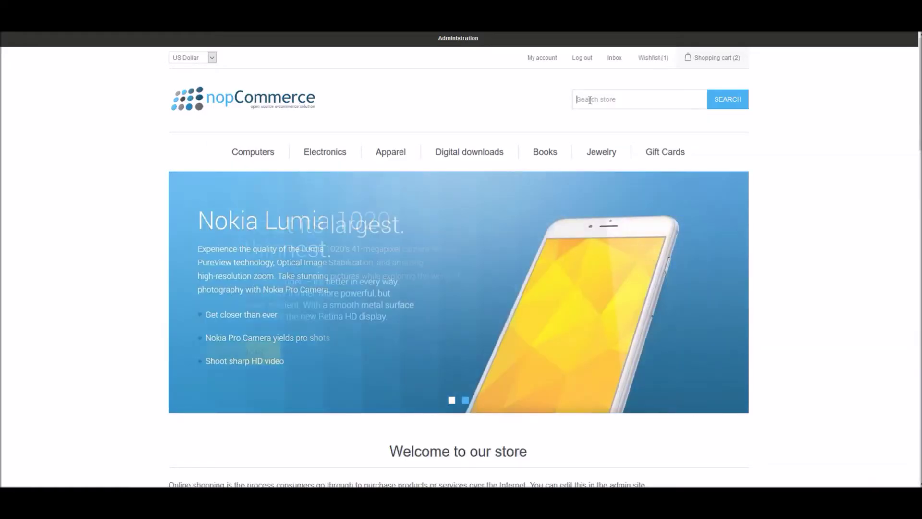
text(c)
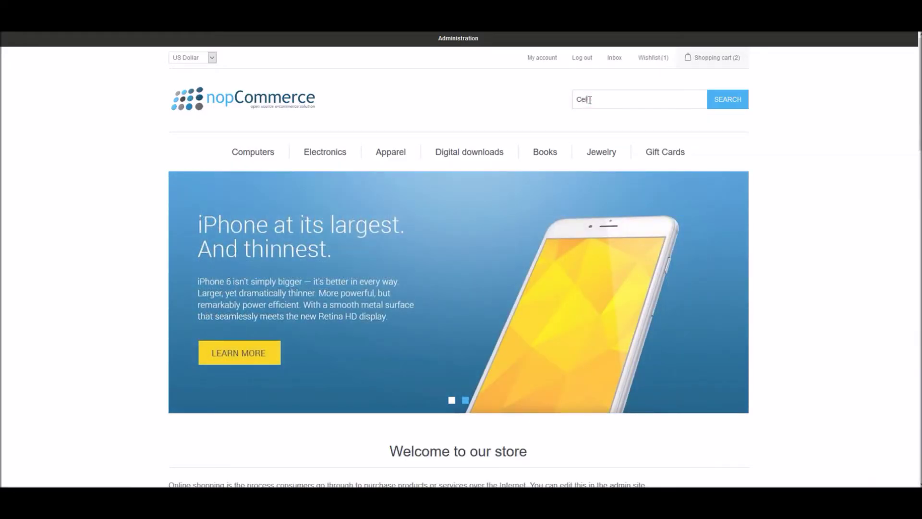
text(l)
click(604, 118)
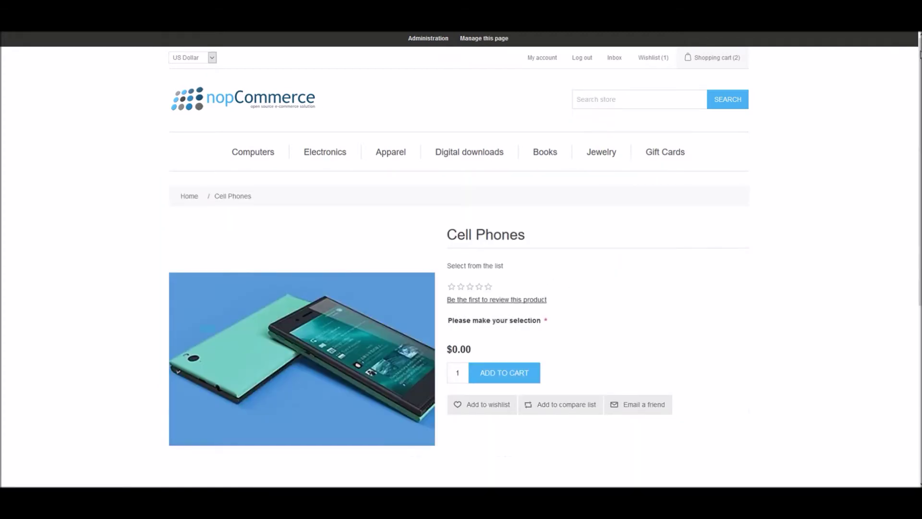
scroll(907, 128, down, 3)
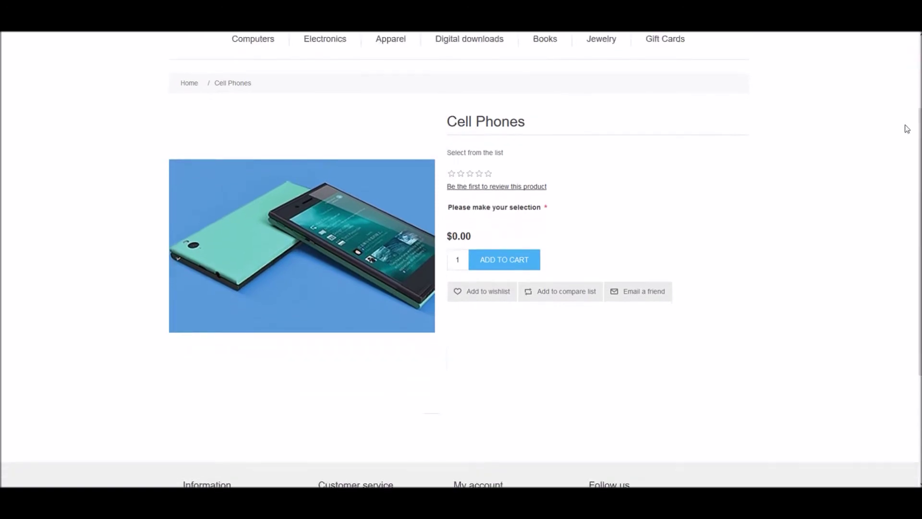
drag(440, 210, 544, 214)
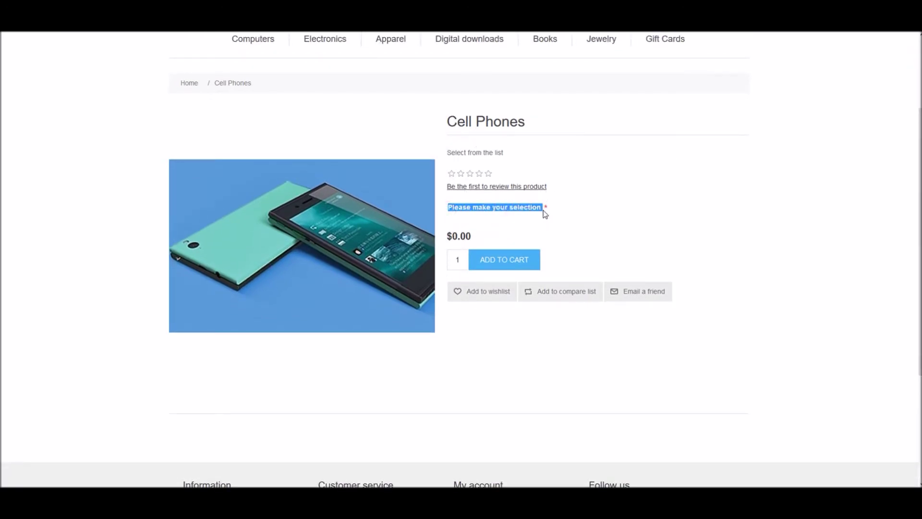
click(548, 214)
scroll(555, 214, up, 3)
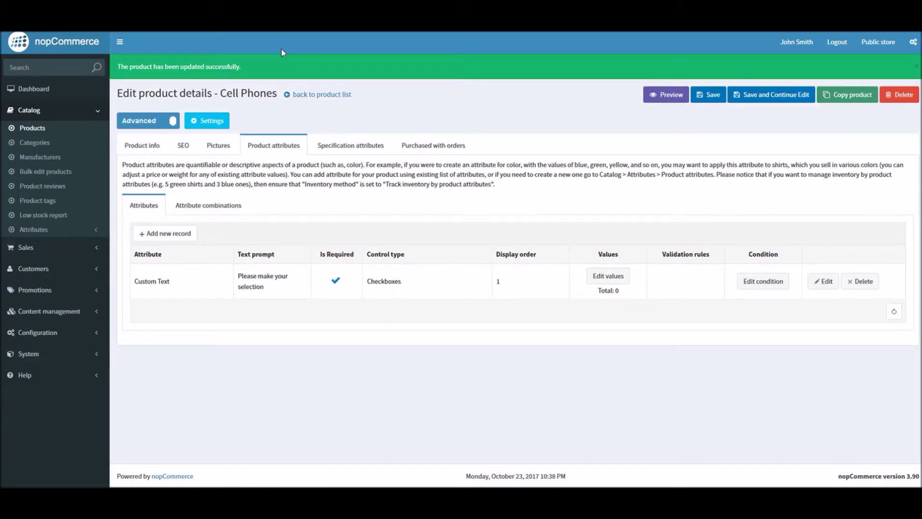
Step: Start an associated-to-product value and filter the product picker to Electronics >> Cell phones
click(600, 280)
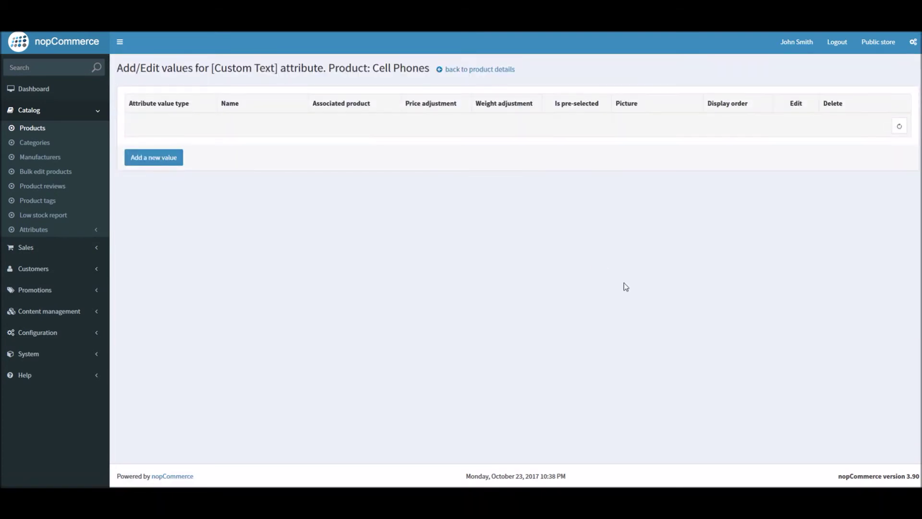
click(161, 161)
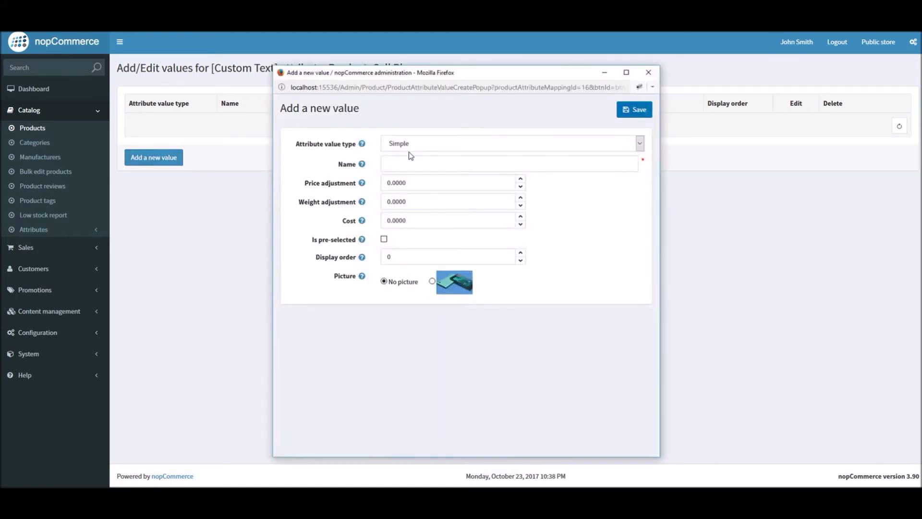
click(428, 146)
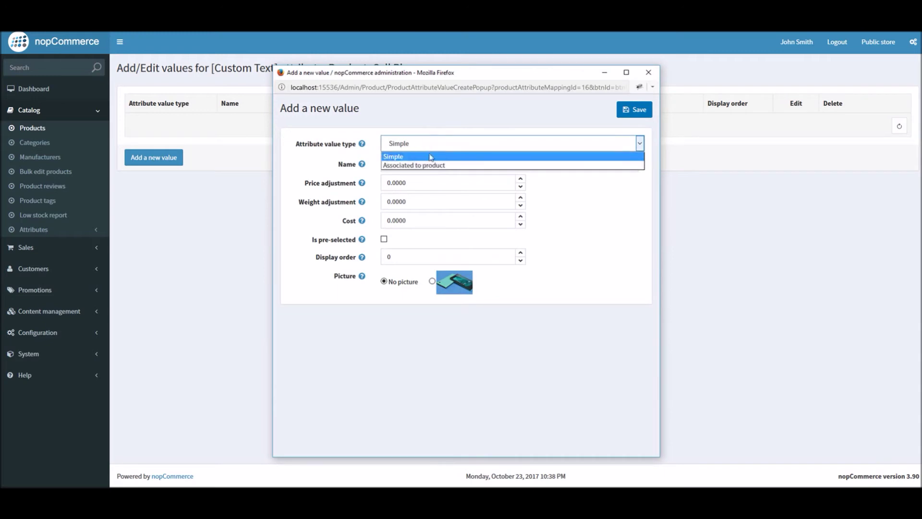
click(425, 166)
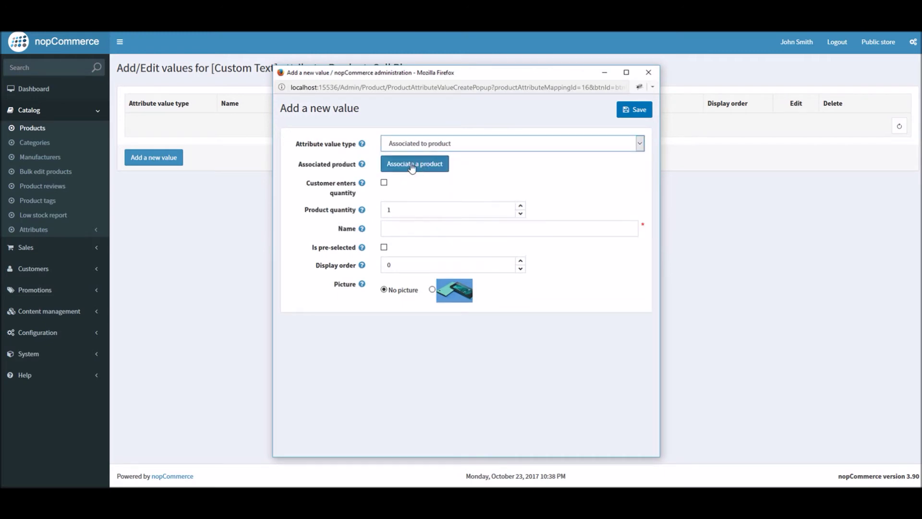
click(413, 165)
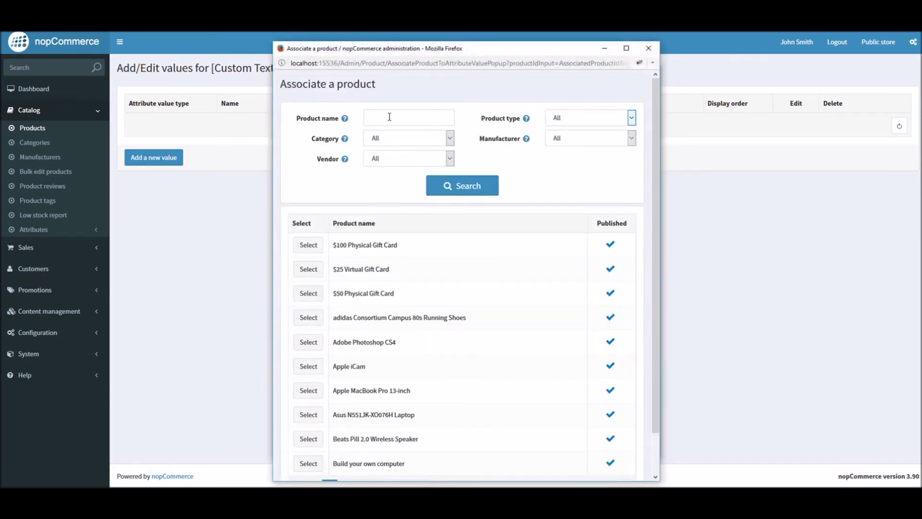
click(389, 117)
click(397, 138)
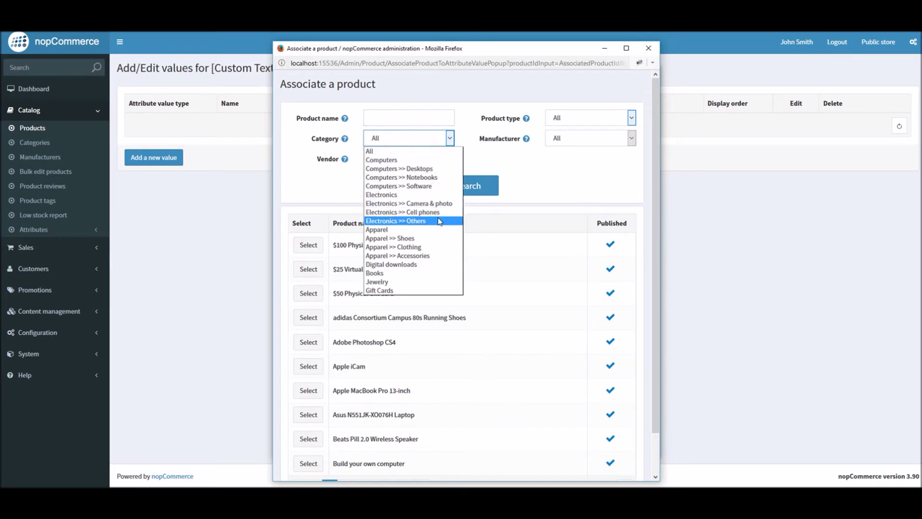
click(403, 212)
click(466, 185)
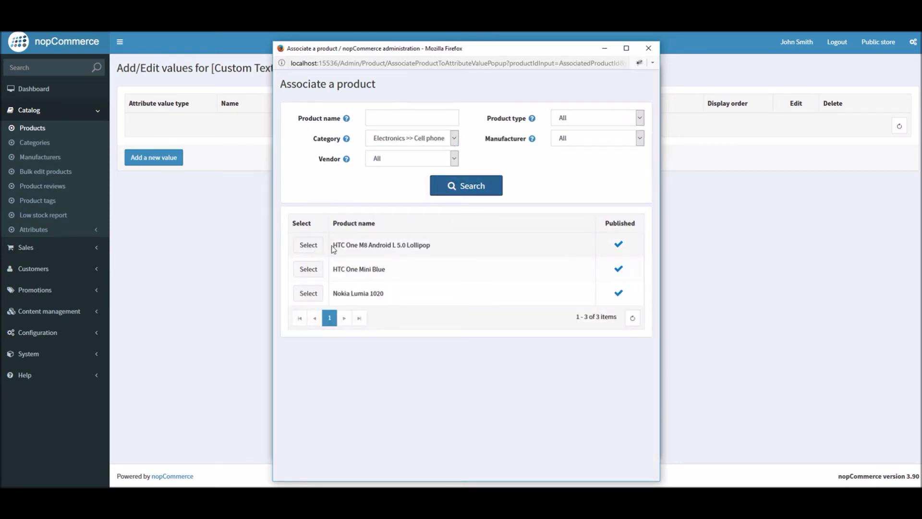
Step: Link HTC One M8 Android L 5.0 Lollipop, name the value HTC One M8, order 1, and save
mouse_move(331, 246)
mouse_down()
mouse_move(439, 253)
mouse_move(360, 252)
mouse_up()
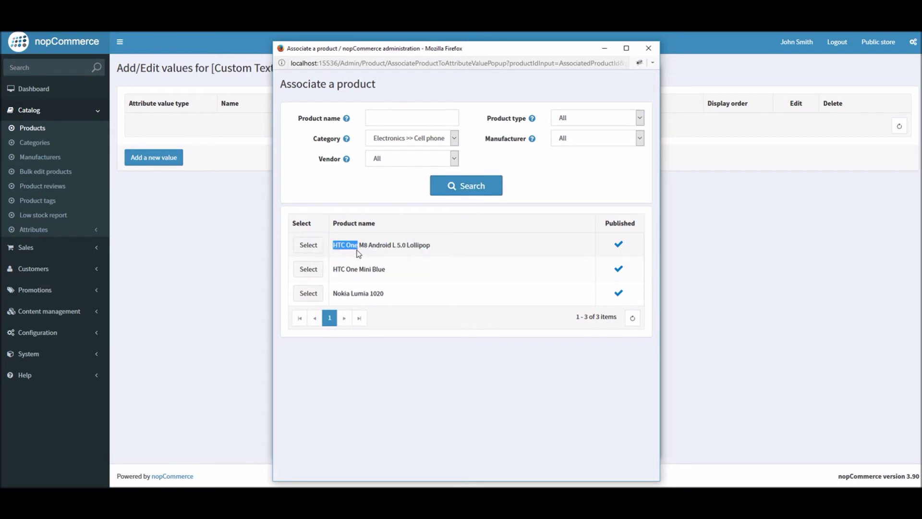
click(303, 245)
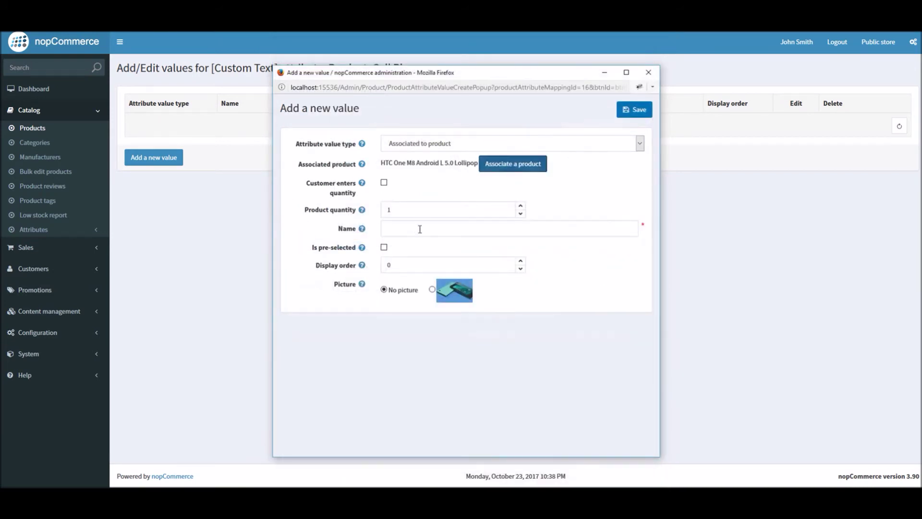
click(420, 229)
text(HTC One M8)
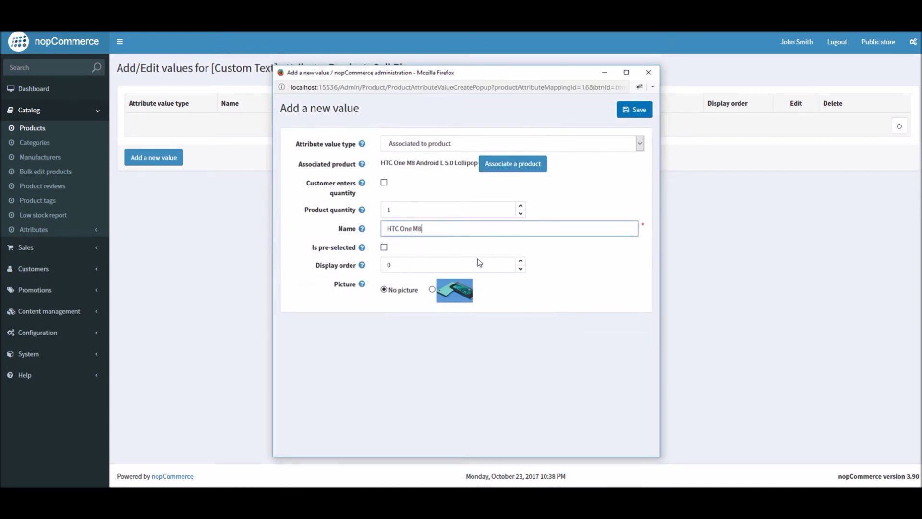
click(520, 261)
click(633, 110)
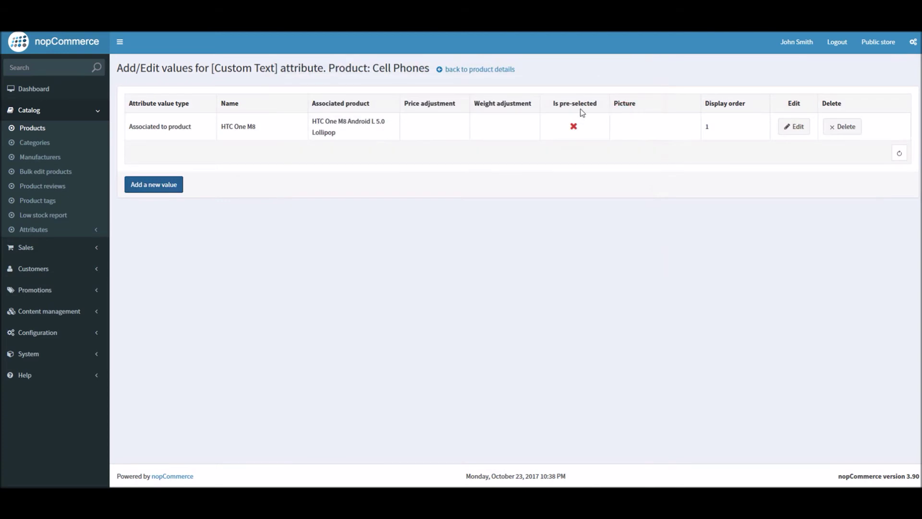
Step: Start a second associated-to-product value with the picker filtered to Cell phones
click(153, 186)
click(431, 144)
click(421, 165)
click(436, 164)
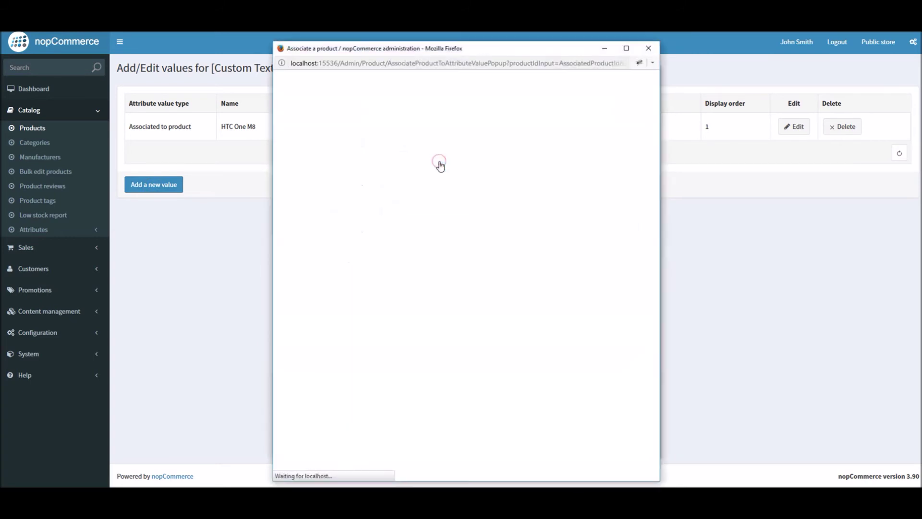
click(409, 138)
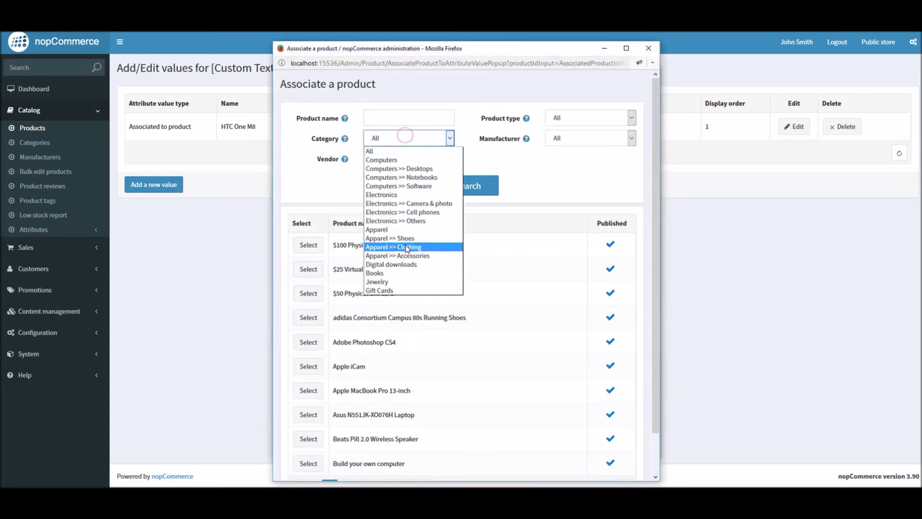
click(402, 212)
click(462, 186)
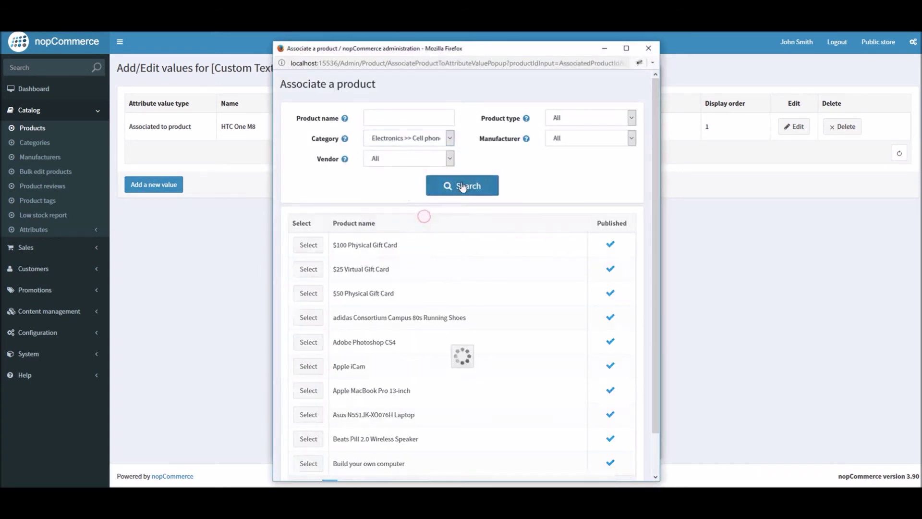
Step: Link HTC One Mini Blue, name the value after it, set display order 2, and save
drag(332, 269, 388, 269)
key(ctrl+c)
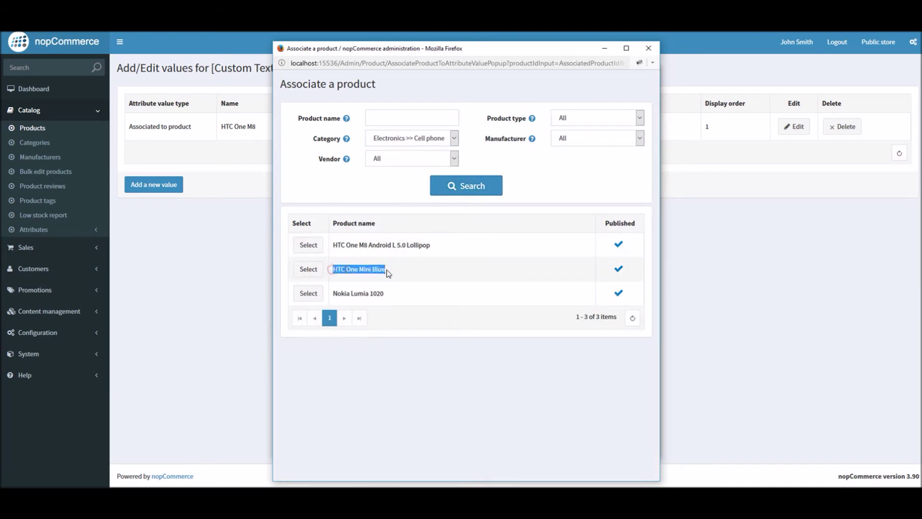
click(308, 269)
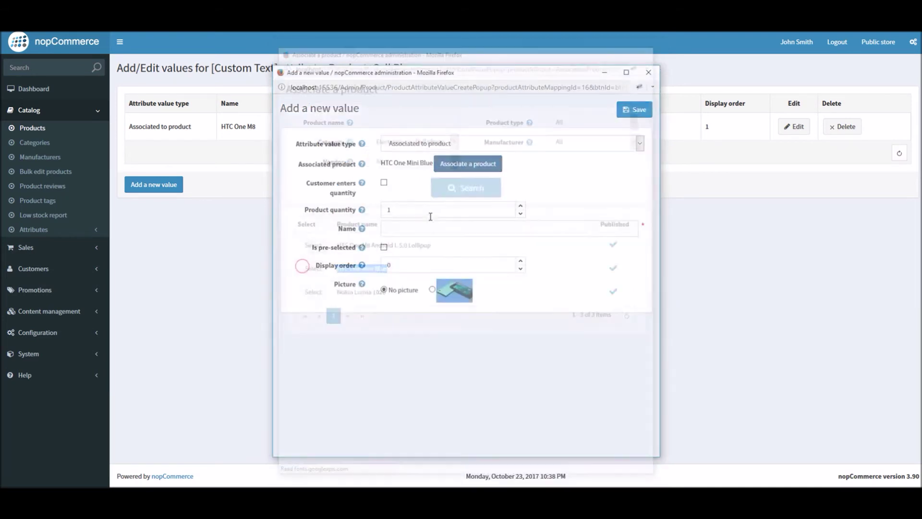
click(395, 233)
key(ctrl+v)
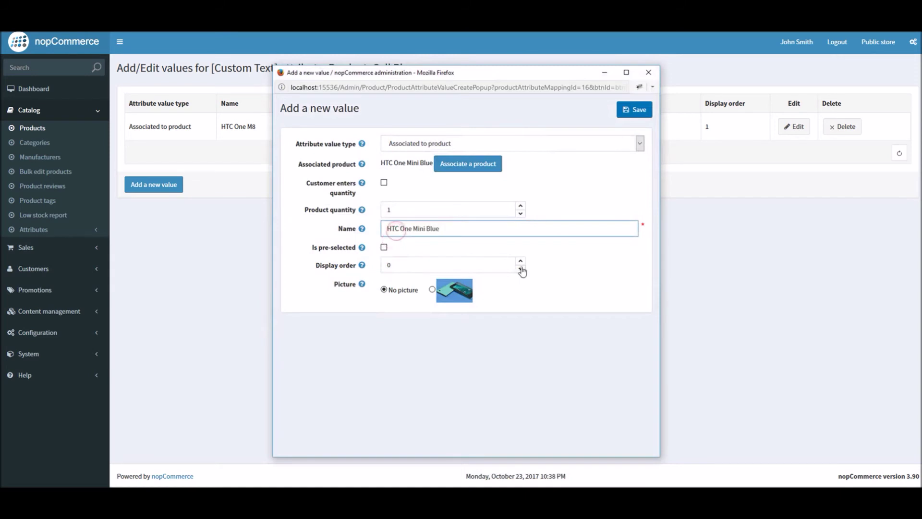
click(520, 262)
click(633, 111)
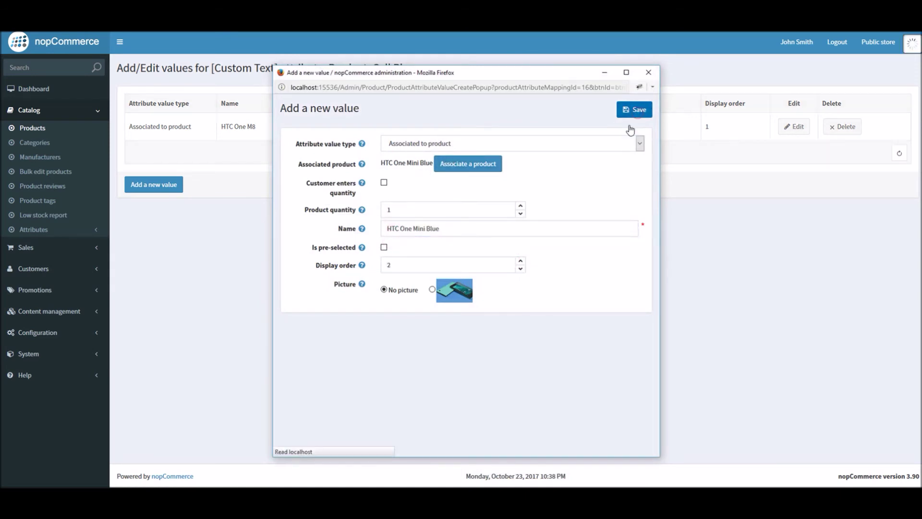
click(158, 209)
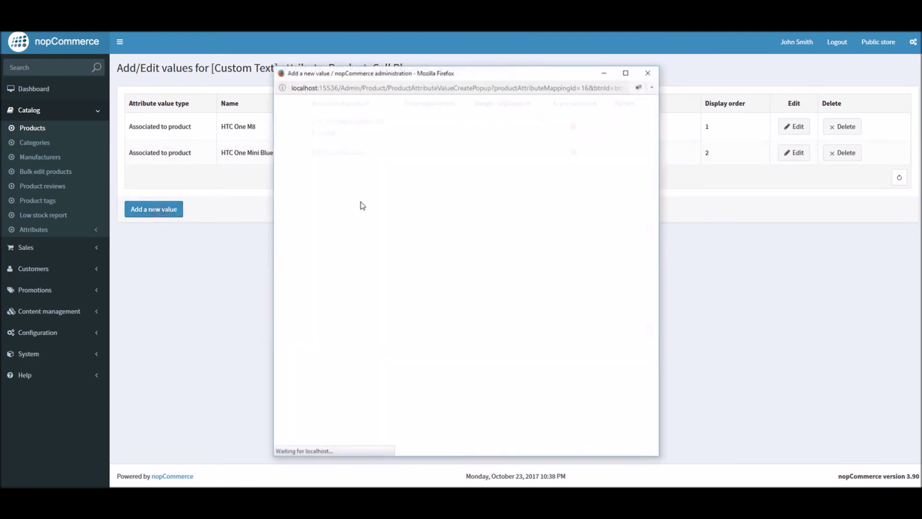
Step: Make the new value associated to a product and filter the picker to Cell phones
click(439, 148)
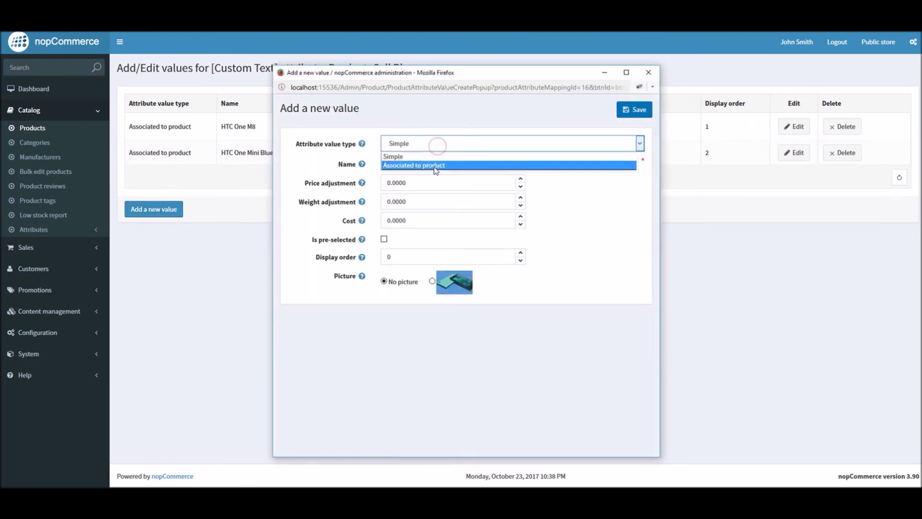
click(436, 166)
click(429, 167)
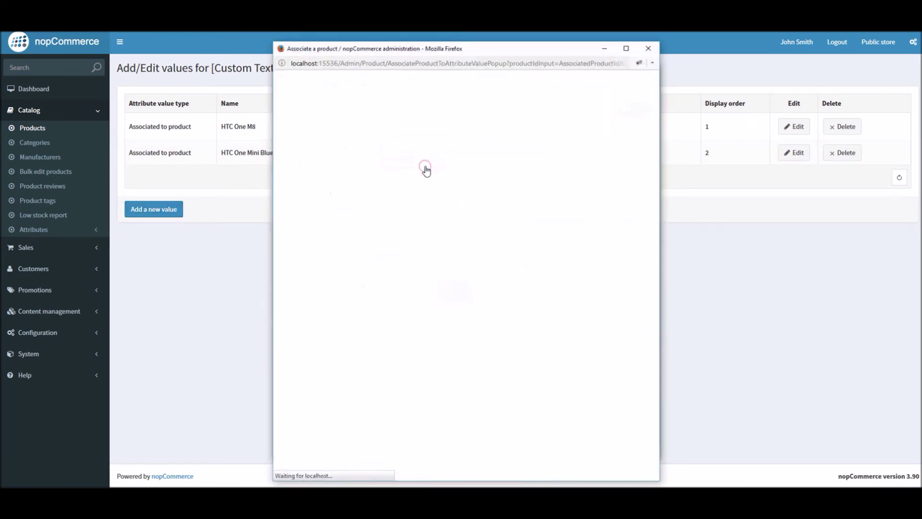
click(437, 142)
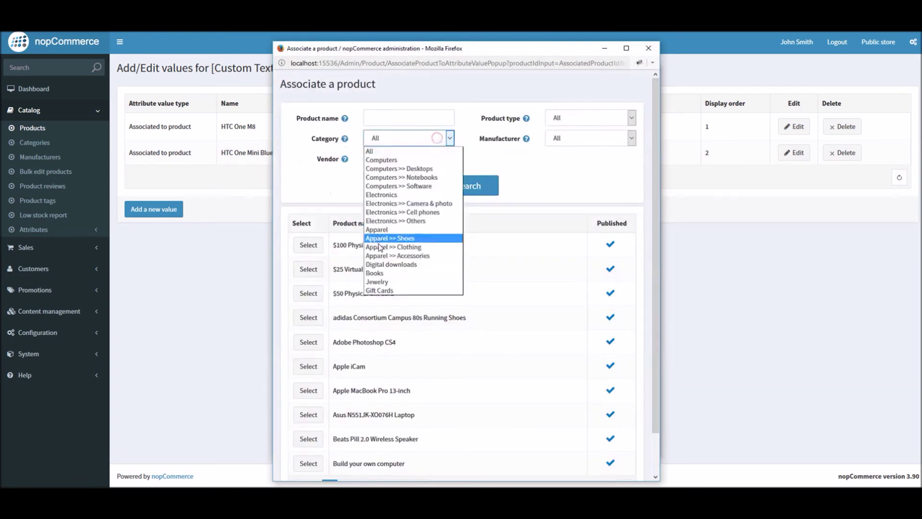
click(418, 214)
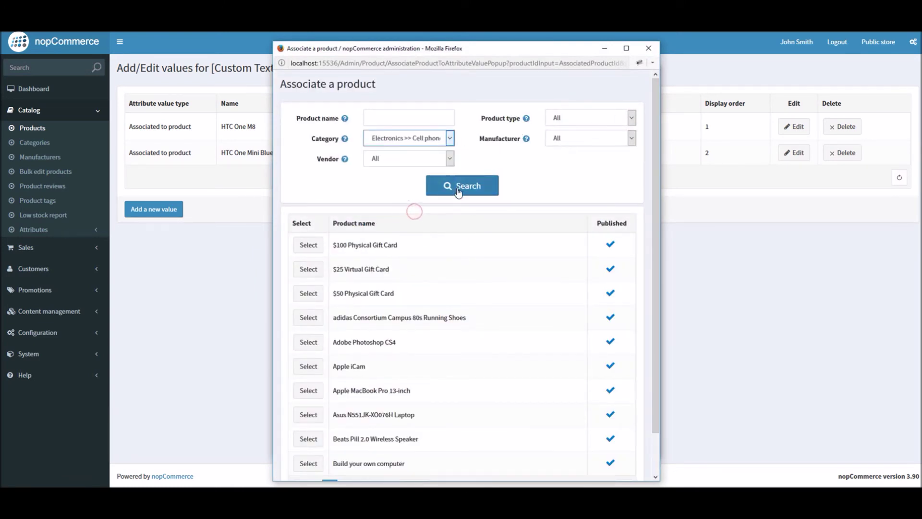
click(443, 187)
Step: Link Nokia Lumia 1020, name the value after it, set display order 3, and save
drag(394, 291, 333, 293)
key(ctrl+c)
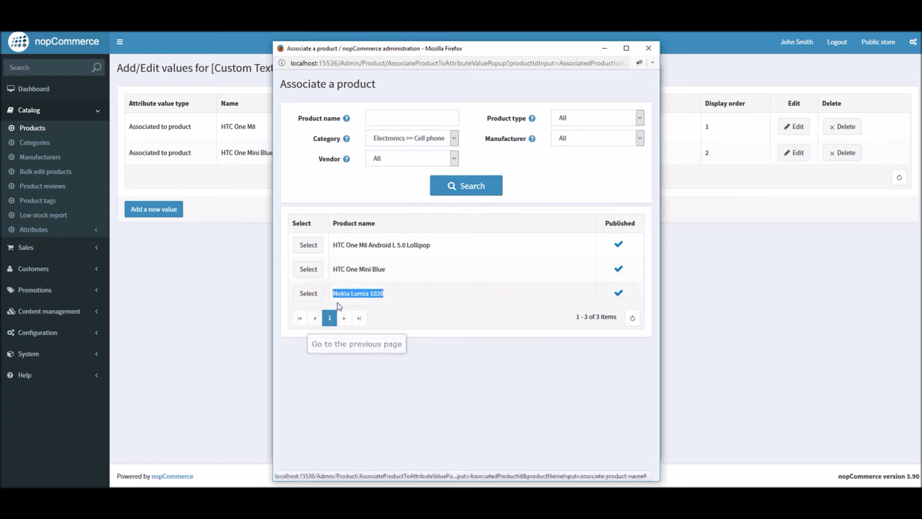
click(312, 298)
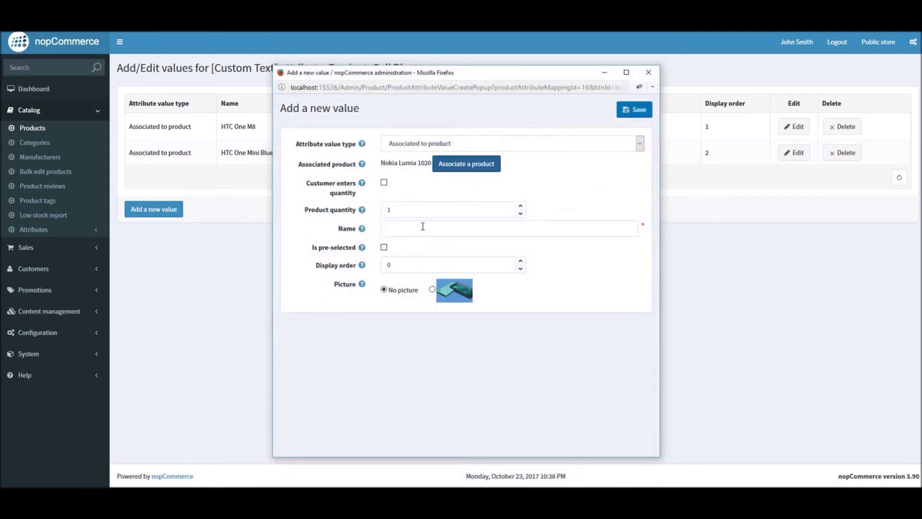
click(400, 229)
key(ctrl+v)
click(520, 261)
click(520, 262)
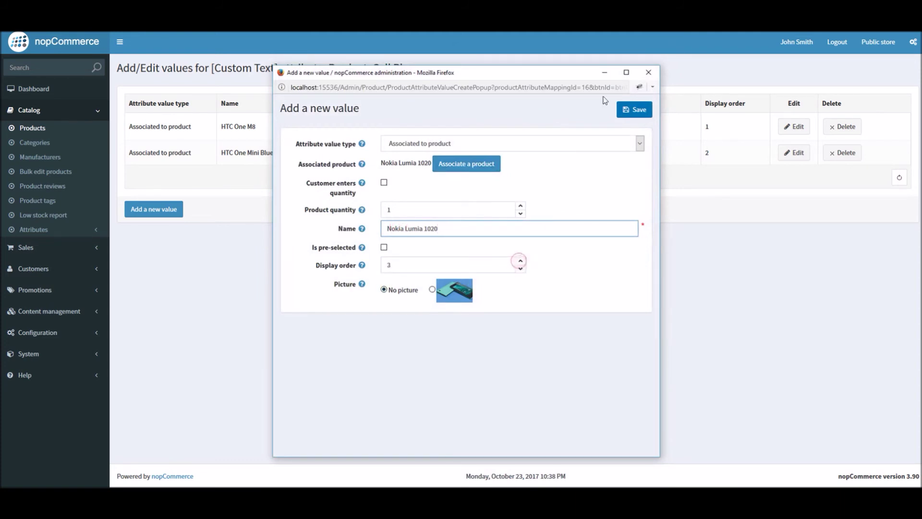
click(638, 113)
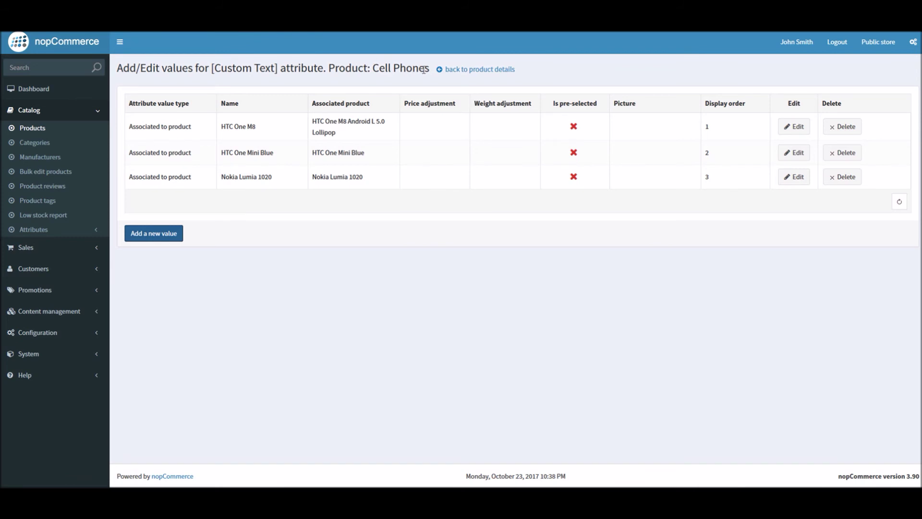
Step: Return to Cell Phones details and check the Custom Text attribute's three phone values
drag(430, 68, 372, 69)
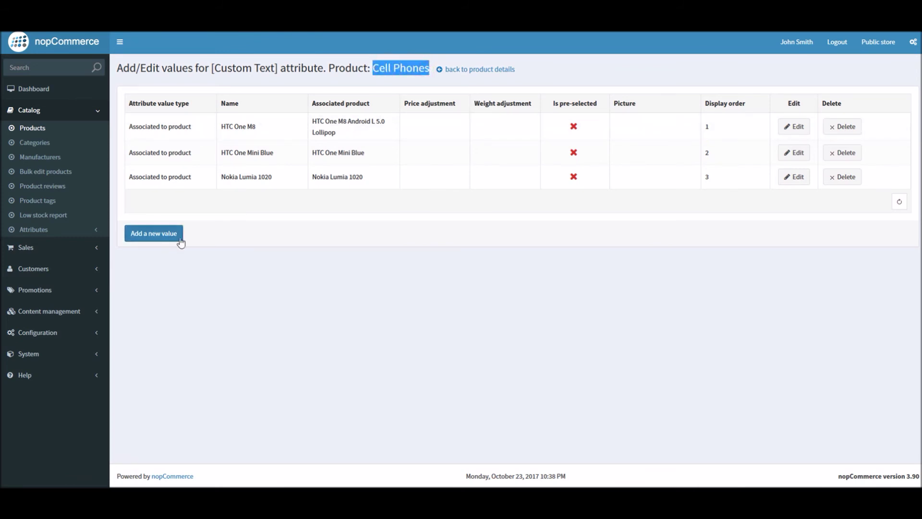
click(474, 70)
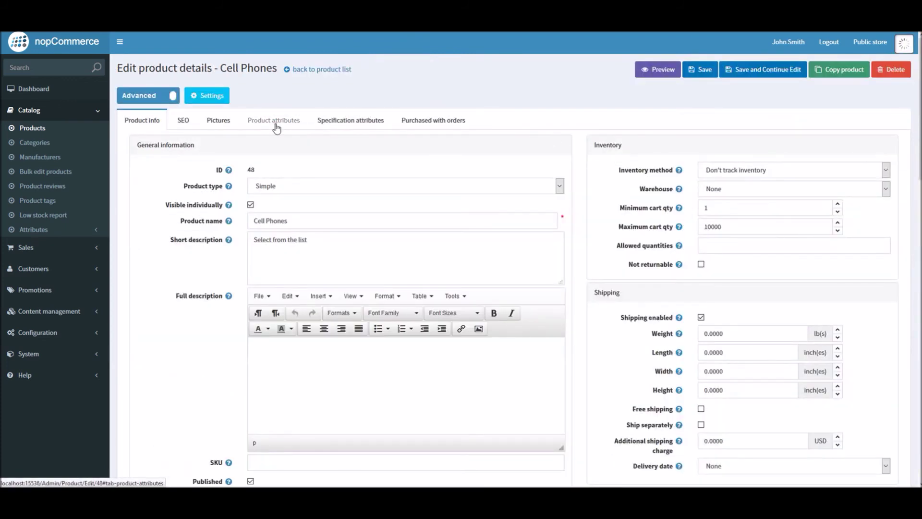
click(274, 122)
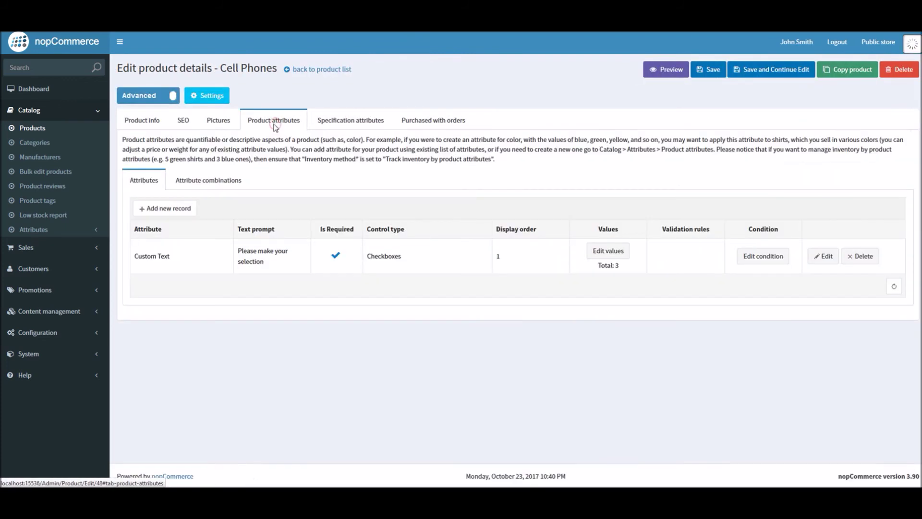
click(607, 252)
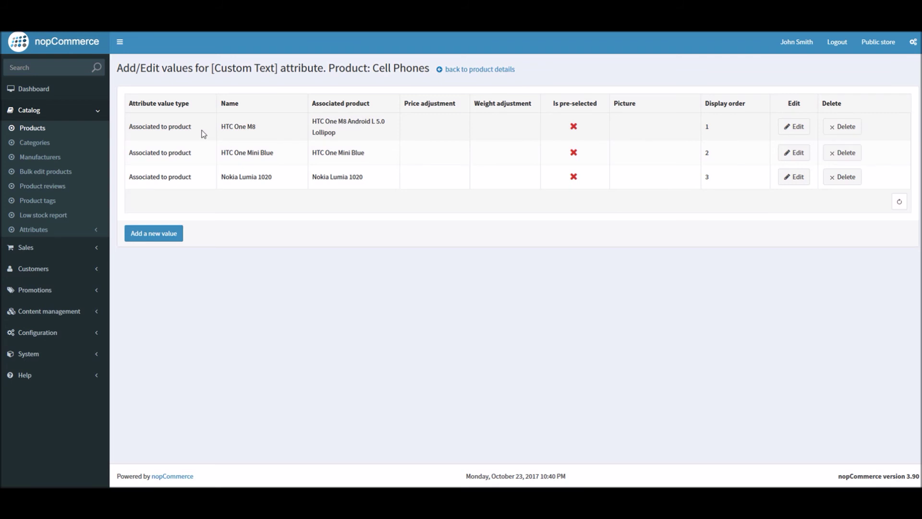
click(505, 71)
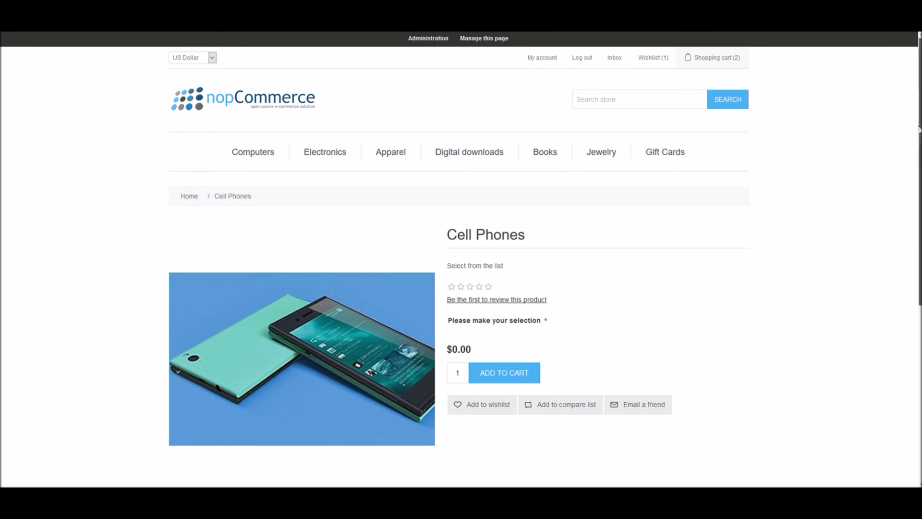
scroll(909, 166, down, 2)
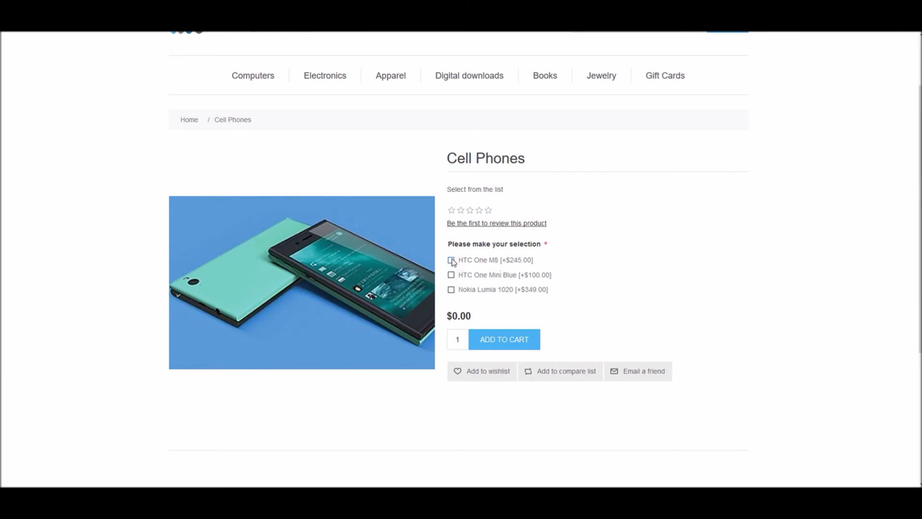
click(509, 347)
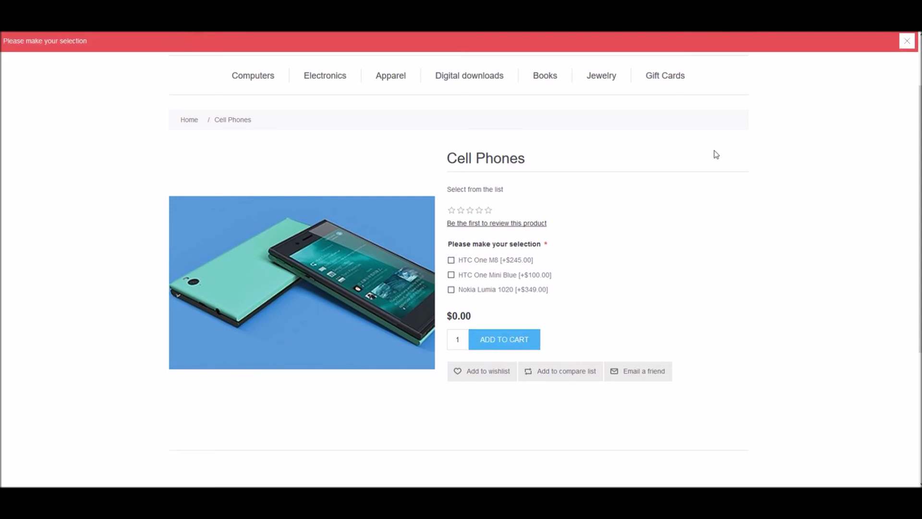
click(905, 42)
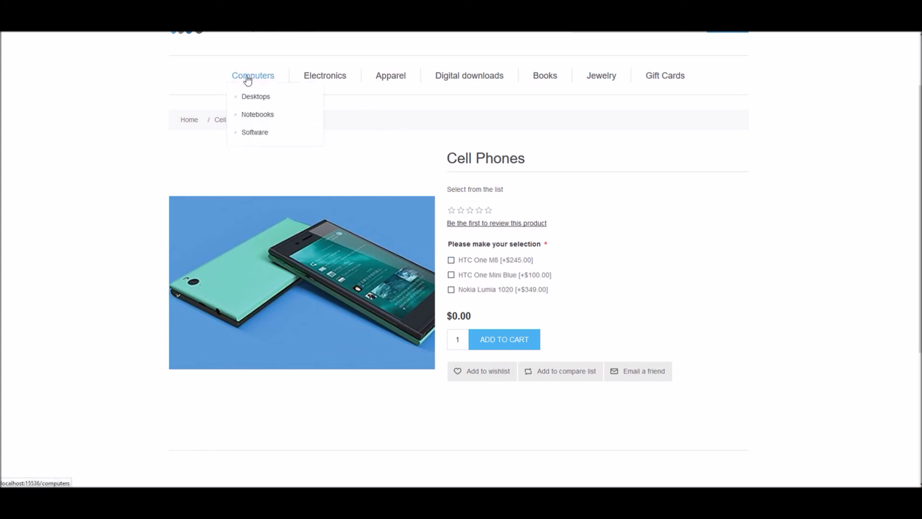
mouse_move(325, 76)
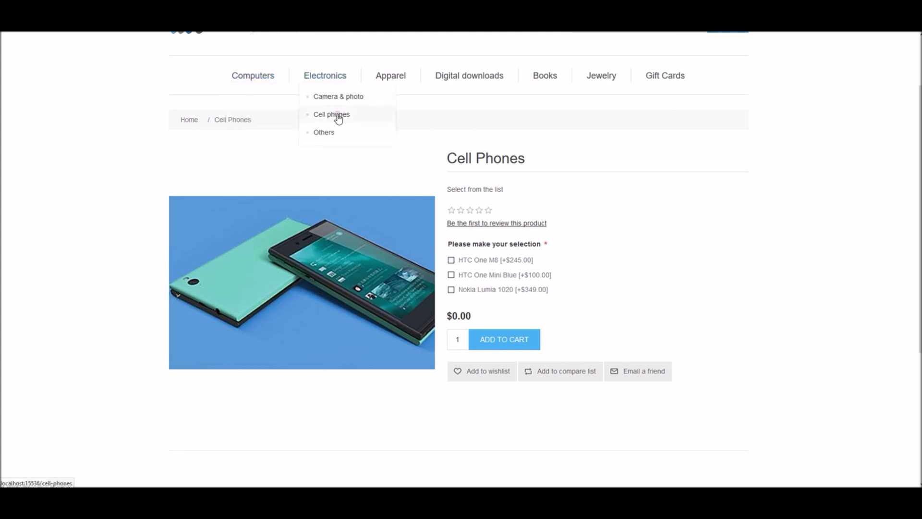
click(336, 114)
scroll(900, 166, down, 3)
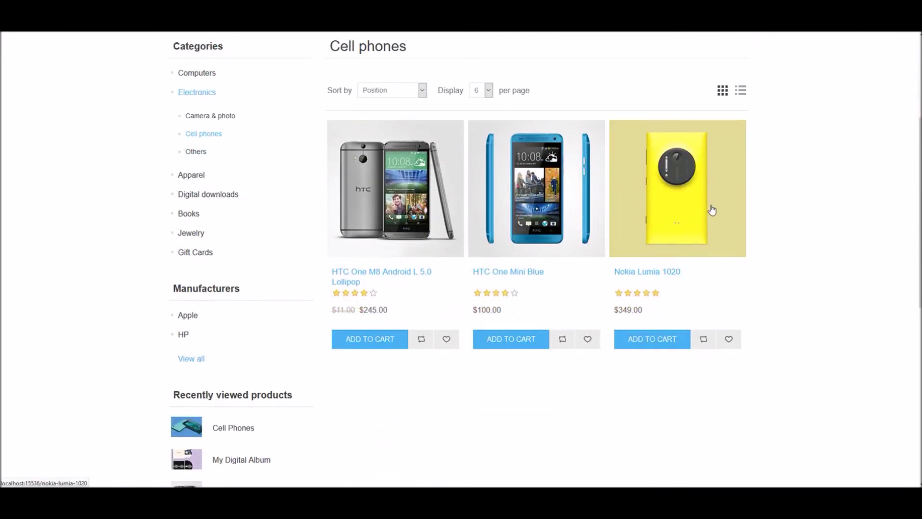
scroll(909, 140, up, 3)
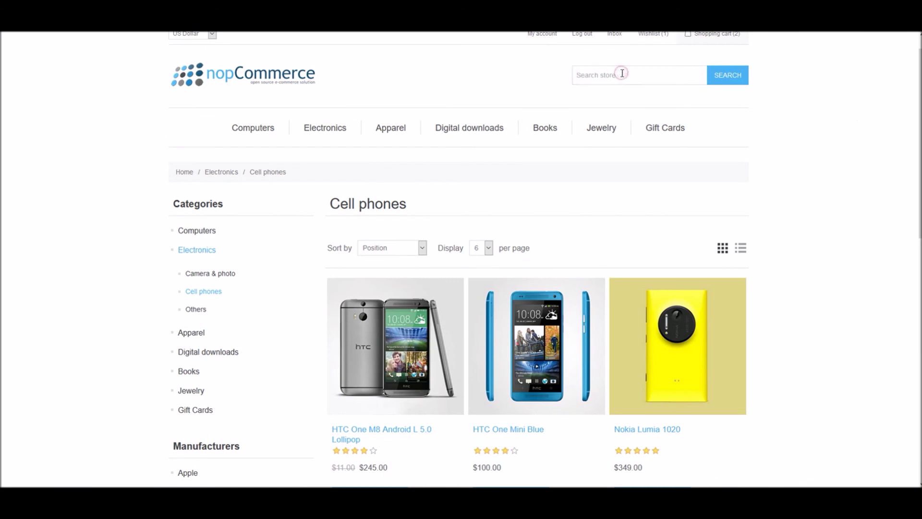
text(cell)
click(606, 101)
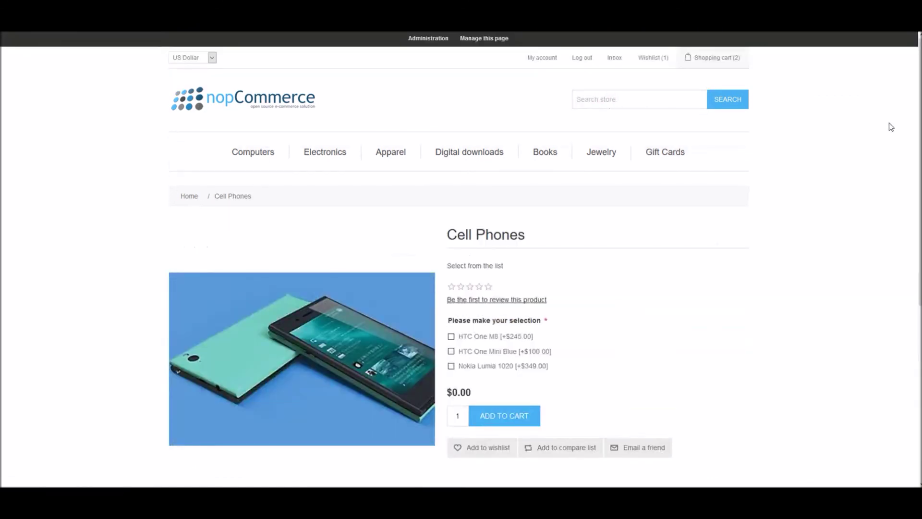
scroll(899, 161, down, 1)
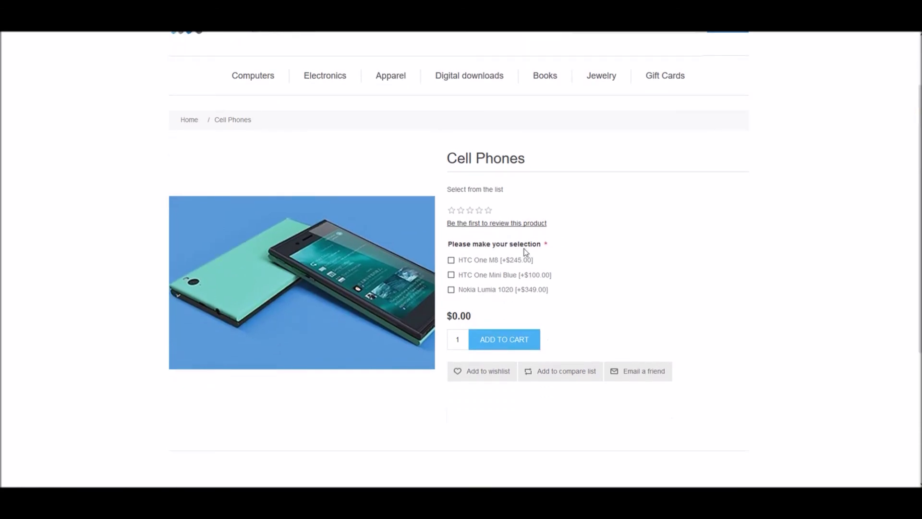
Step: Tick HTC One M8, HTC One Mini Blue and Nokia Lumia 1020 for a $694.00 total
click(451, 261)
click(452, 276)
click(451, 290)
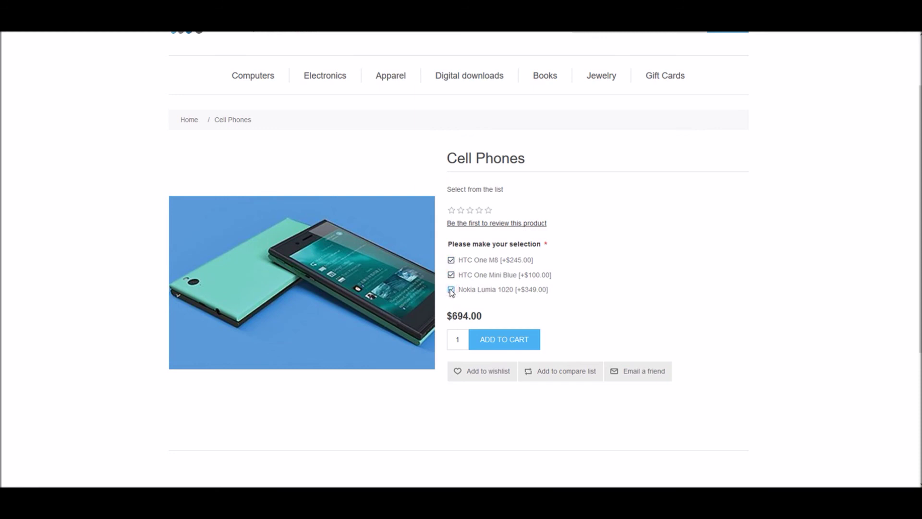